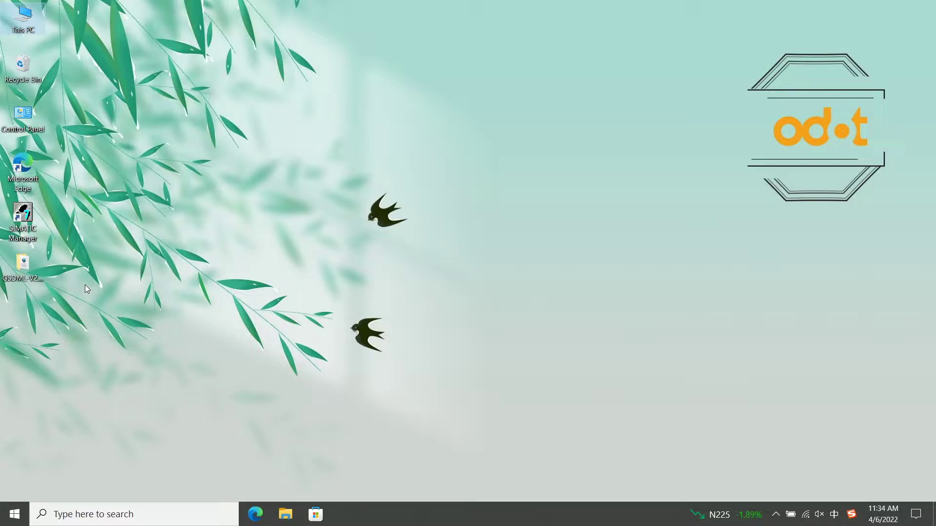
# Launch SIMATIC Manager, dismiss the startup wizard and begin a new project.
pyautogui.doubleClick(23, 215)
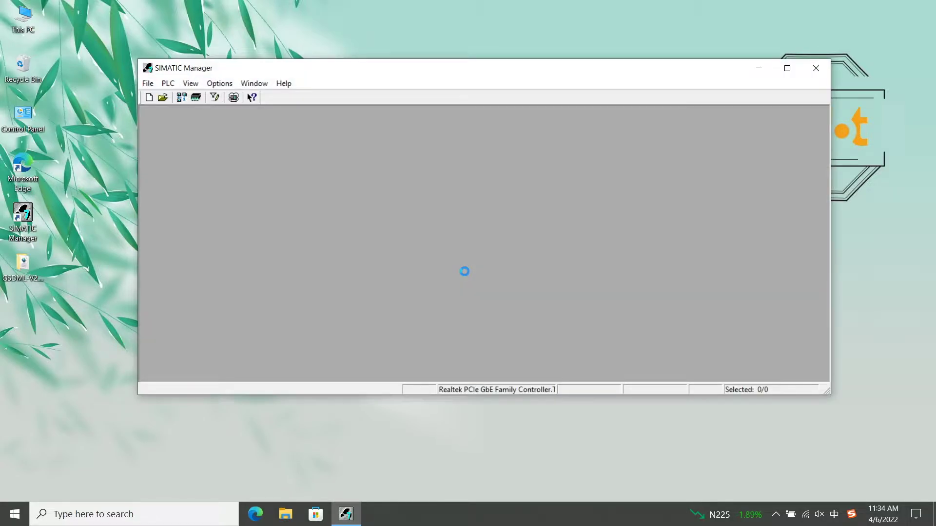
pyautogui.click(492, 263)
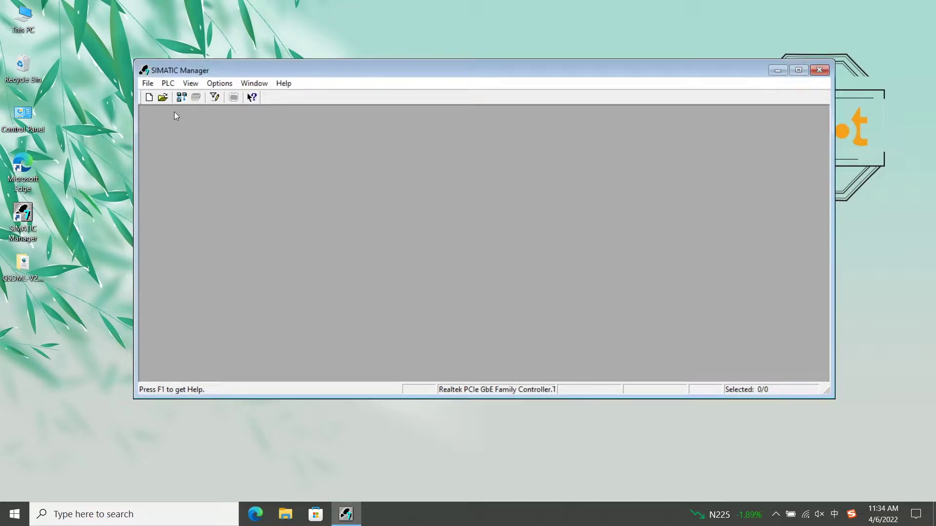
pyautogui.click(148, 85)
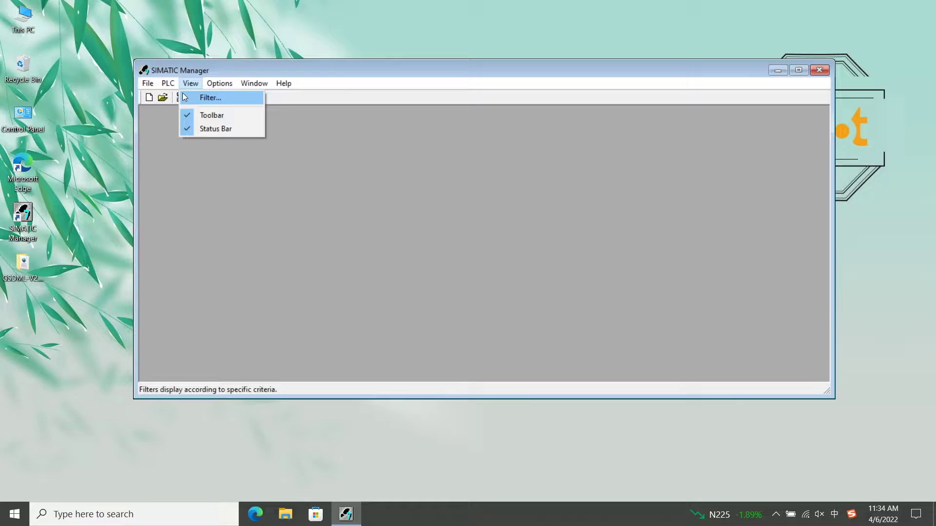
pyautogui.click(164, 97)
pyautogui.write('PU')
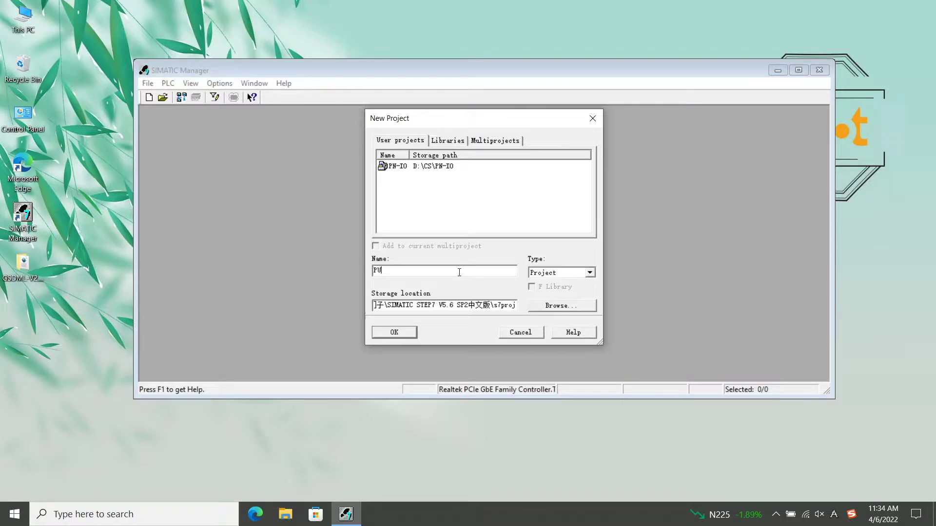
# Create the project PU with D:\CS as its storage location.
pyautogui.click(569, 306)
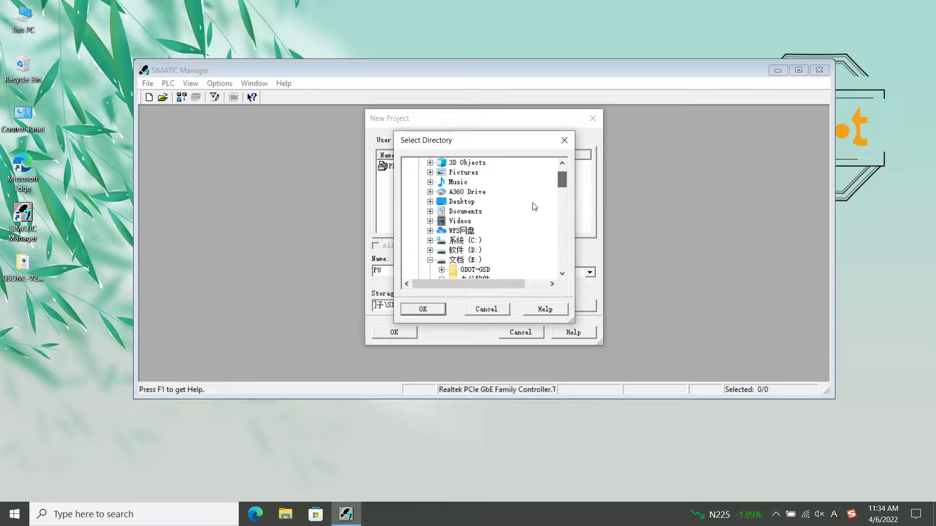
pyautogui.click(465, 251)
pyautogui.click(430, 250)
pyautogui.click(465, 231)
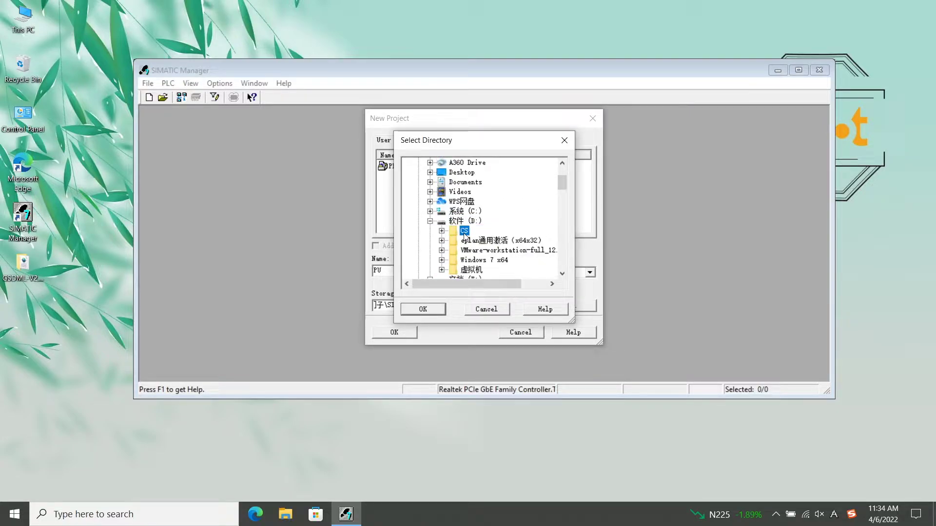
pyautogui.click(432, 307)
pyautogui.click(398, 331)
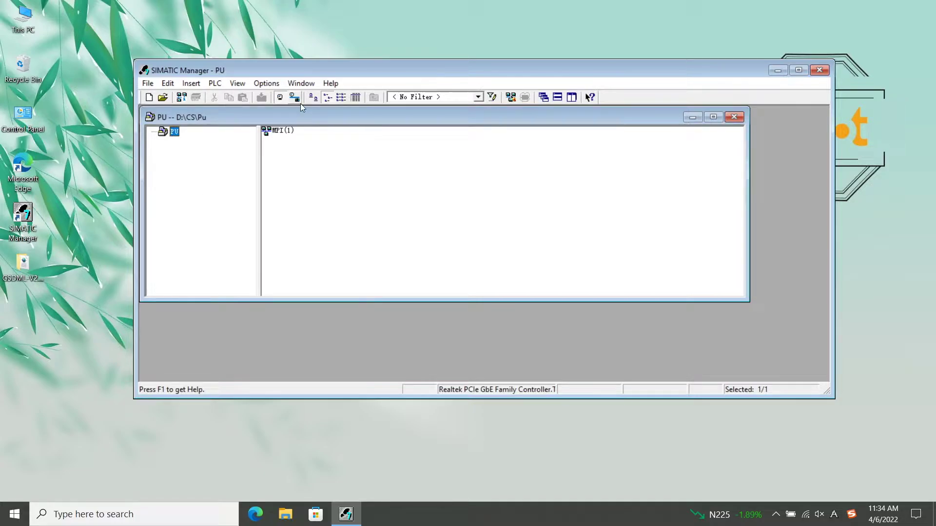
pyautogui.click(266, 84)
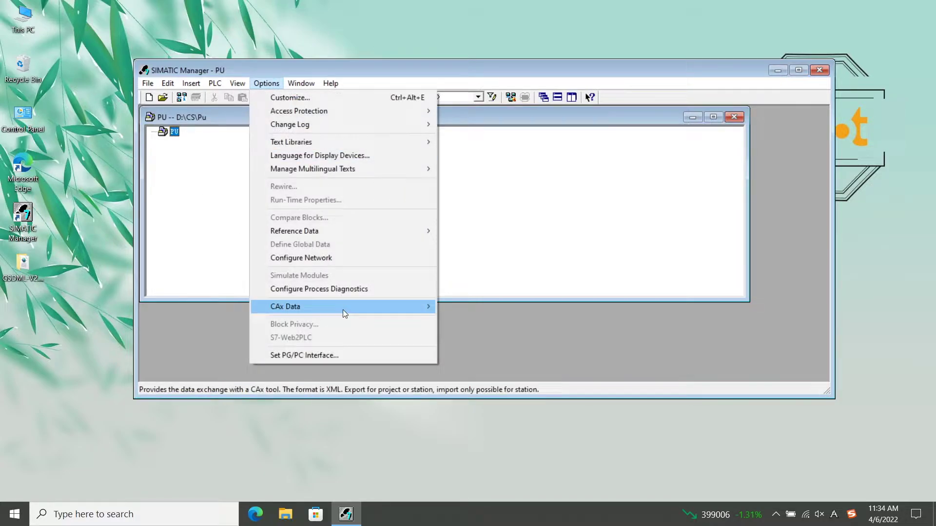
pyautogui.click(310, 356)
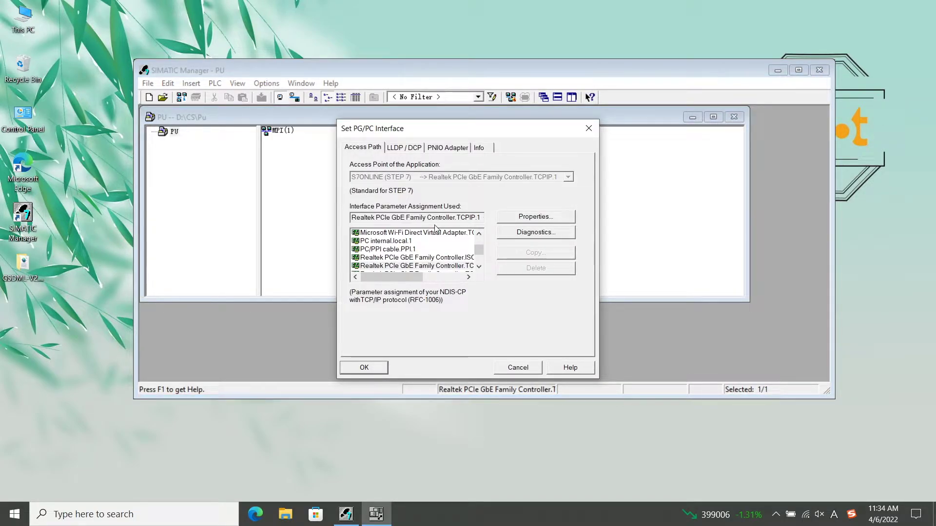
pyautogui.moveTo(417, 278); pyautogui.dragTo(431, 278)
pyautogui.click(364, 367)
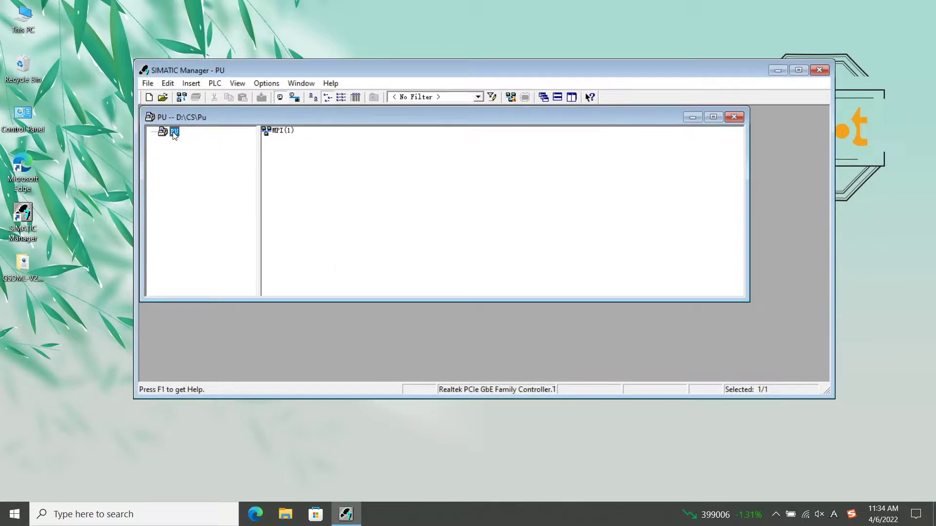
# Insert a SIMATIC 300(1) station into PU and open its Hardware configuration.
pyautogui.rightClick(175, 134)
pyautogui.moveTo(223, 203)
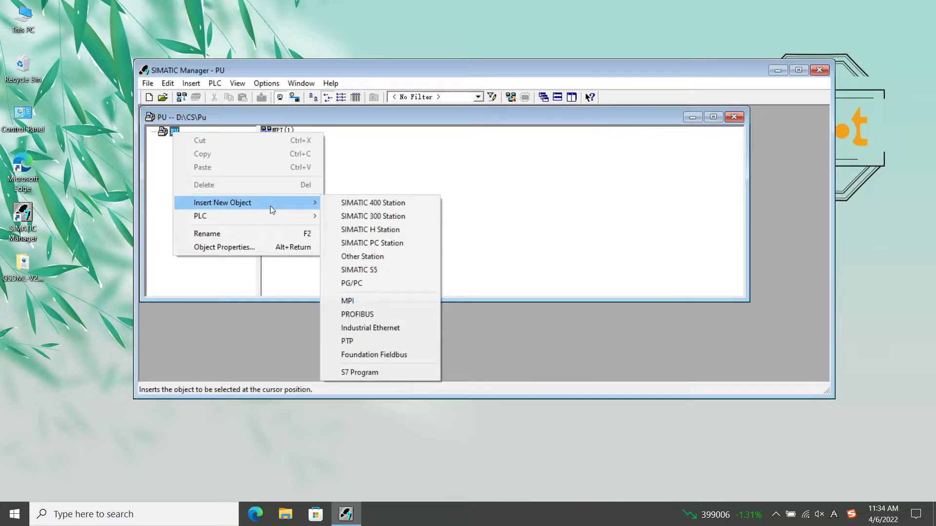
pyautogui.click(387, 218)
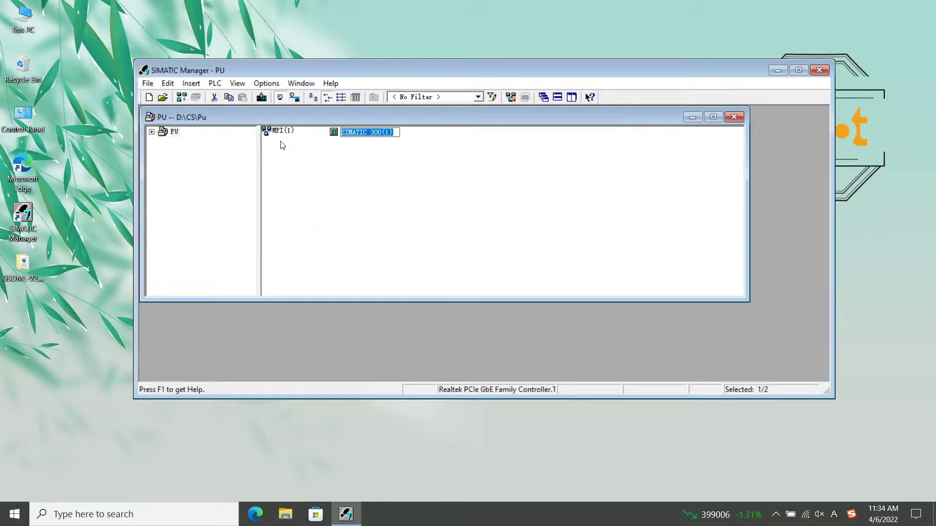
pyautogui.click(165, 133)
pyautogui.click(176, 142)
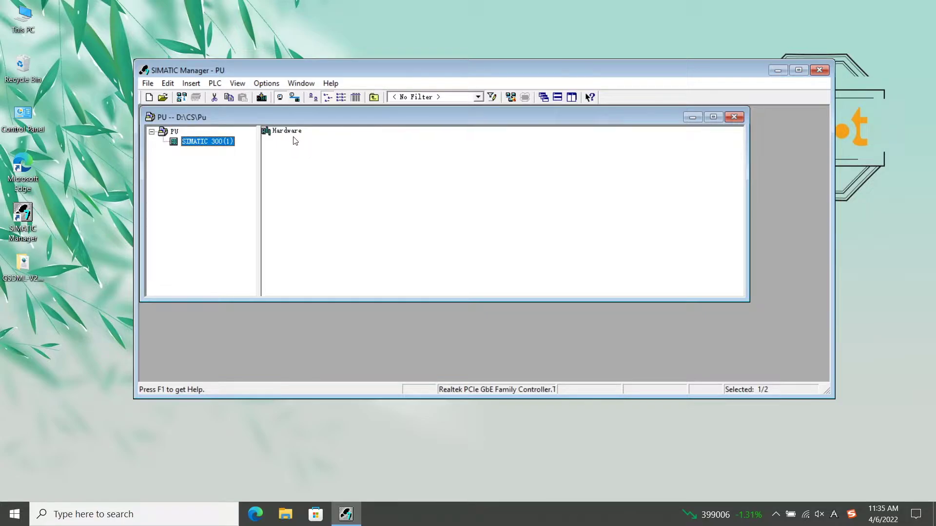
pyautogui.doubleClick(279, 134)
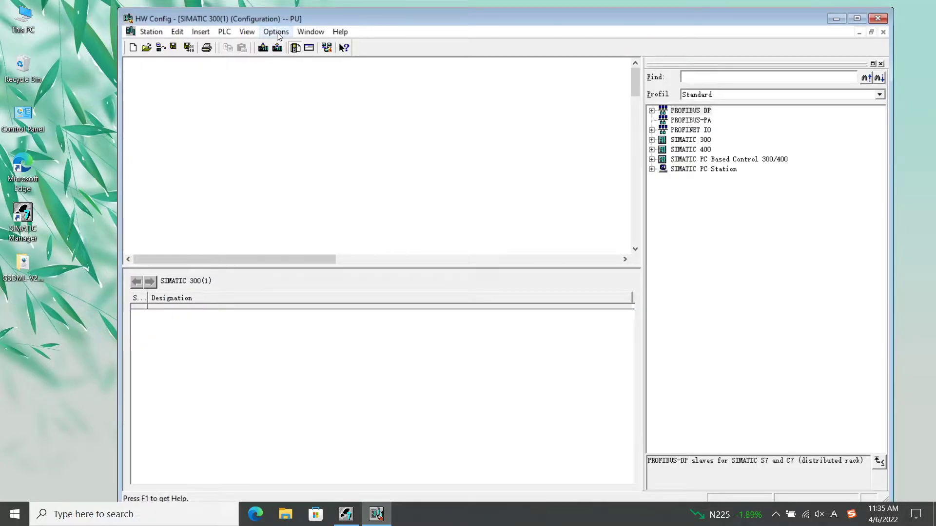
# Point the Install GSD File dialog at the ODOT CN8032 GSDML folder on the Desktop.
pyautogui.click(277, 32)
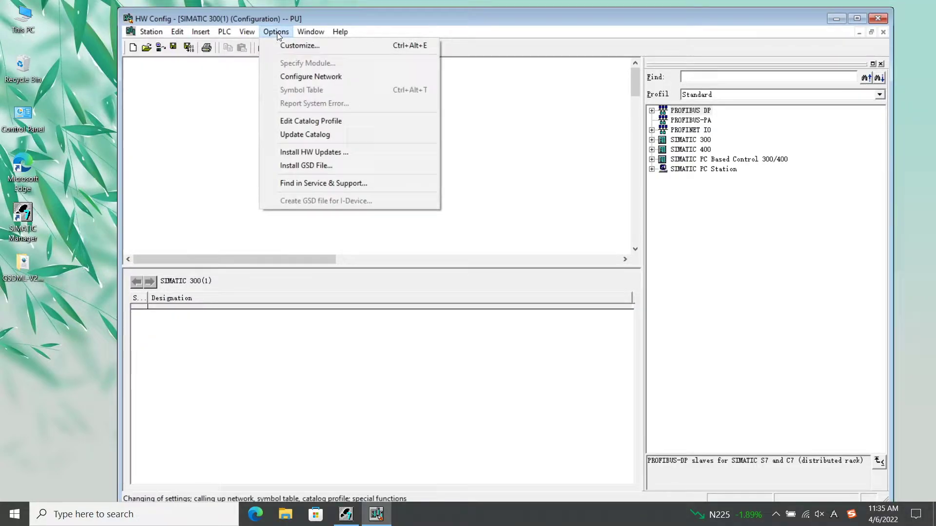
pyautogui.click(328, 167)
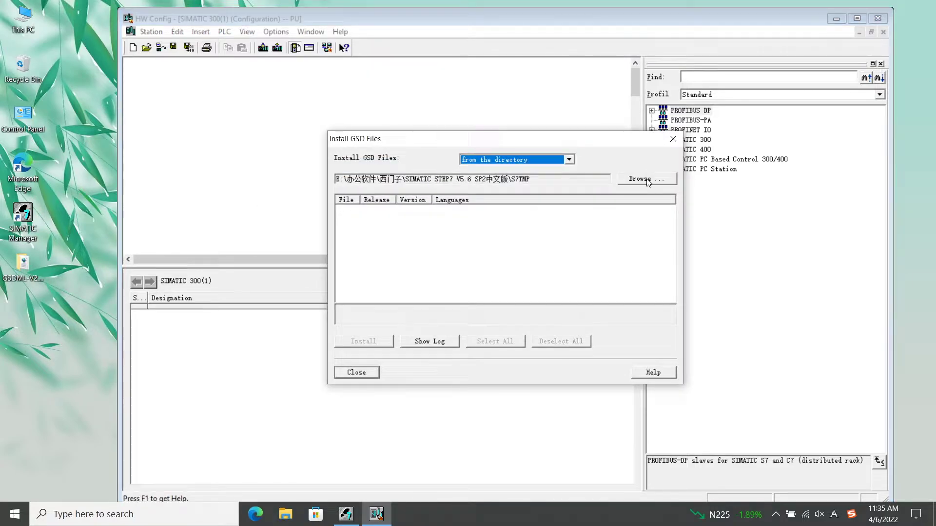
pyautogui.click(647, 179)
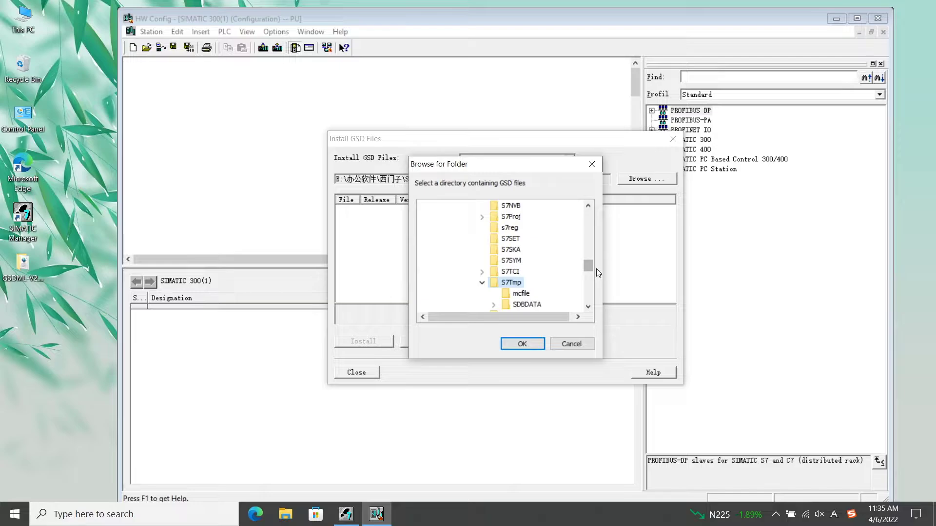
pyautogui.moveTo(588, 267); pyautogui.dragTo(588, 215)
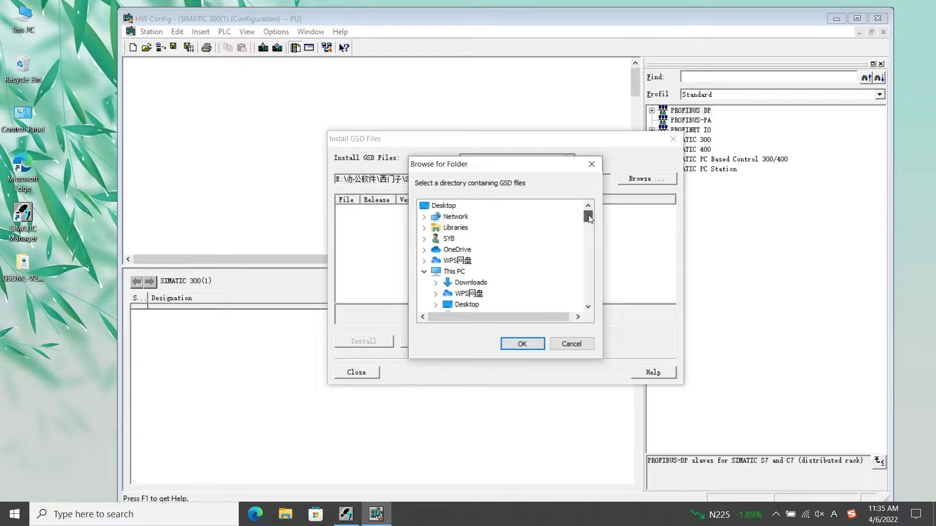
pyautogui.scroll(-1, 494, 259)
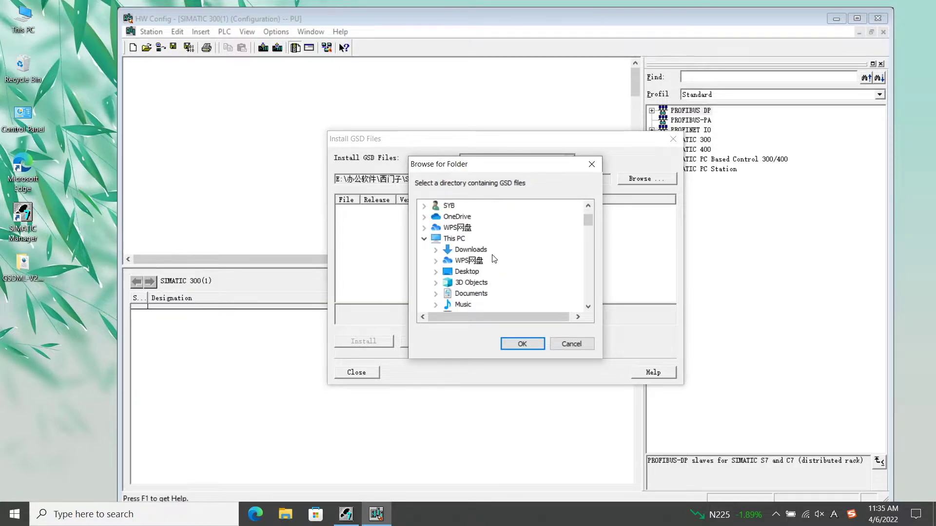
pyautogui.doubleClick(462, 274)
pyautogui.click(475, 283)
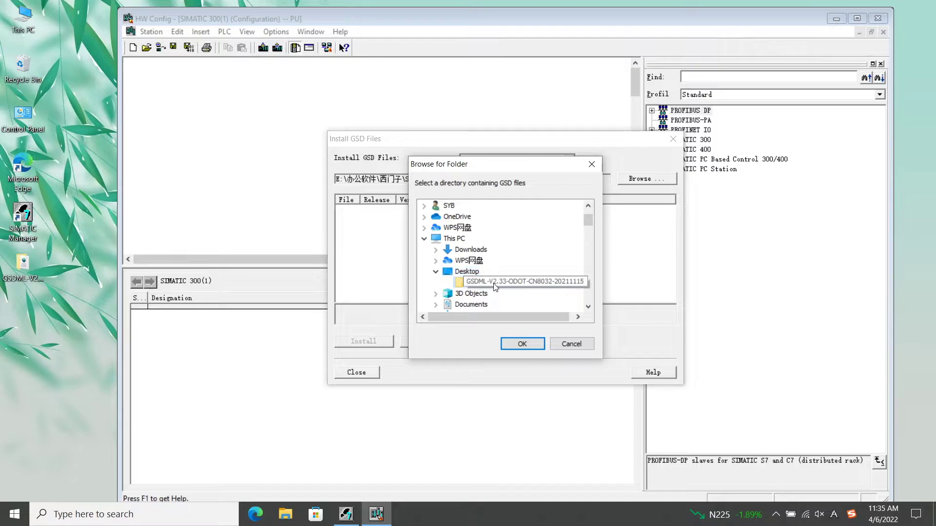
pyautogui.click(524, 348)
# Install GSDML-V2.33-ODOT-CN8032-20211115.xml, replacing the existing copy, and close the dialog.
pyautogui.click(473, 211)
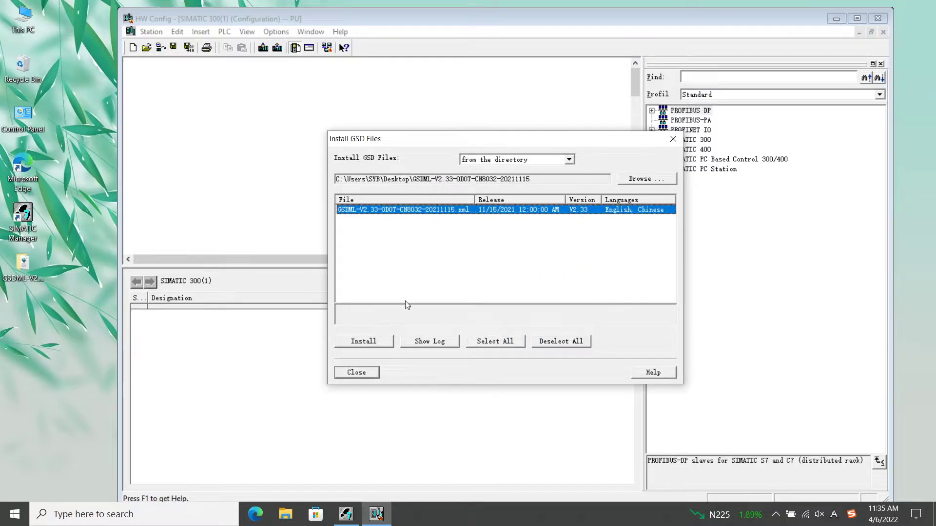
pyautogui.click(368, 345)
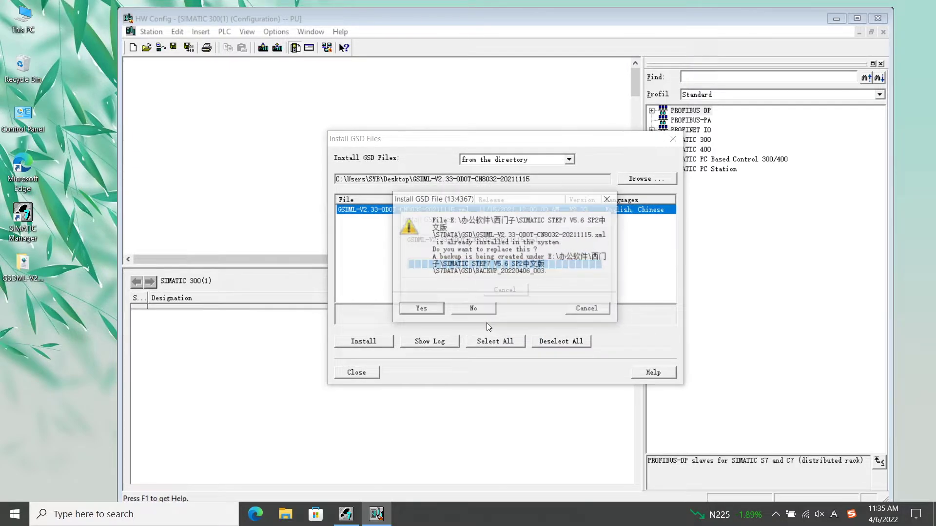
pyautogui.click(422, 307)
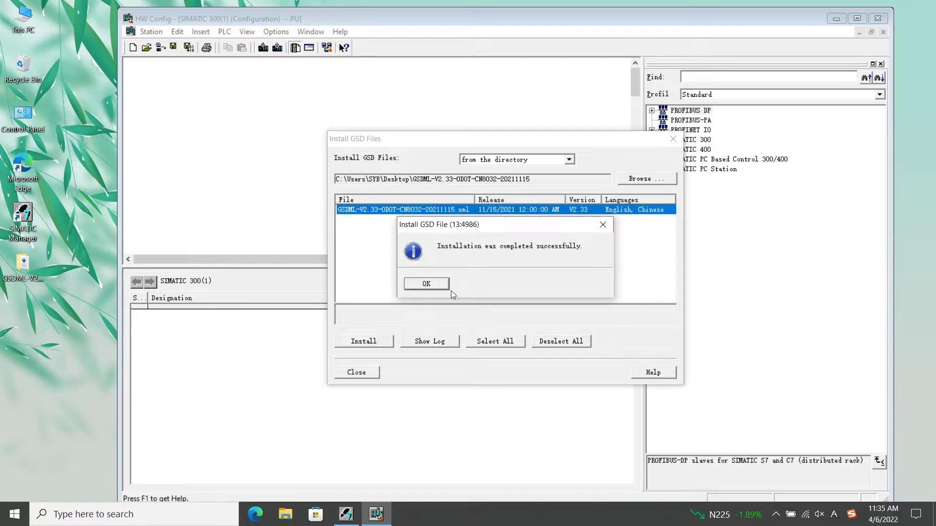
pyautogui.click(427, 284)
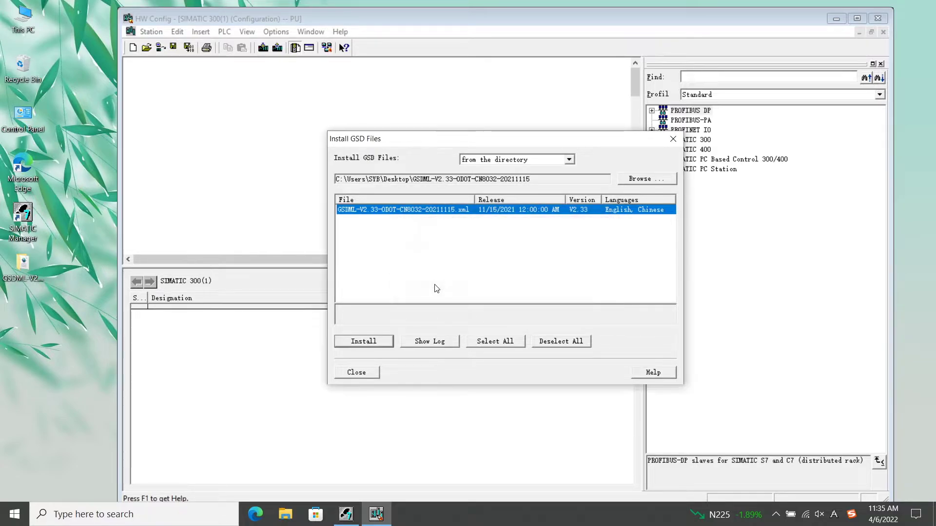
pyautogui.click(356, 372)
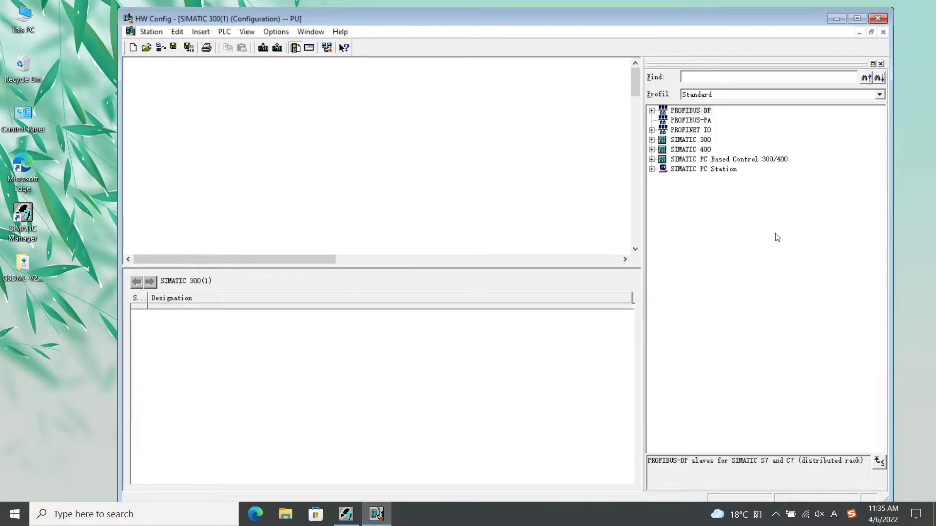
# Expand the PROFINET IO catalog to BLADE IO System > C Series to view CN-8032-L.
pyautogui.click(652, 130)
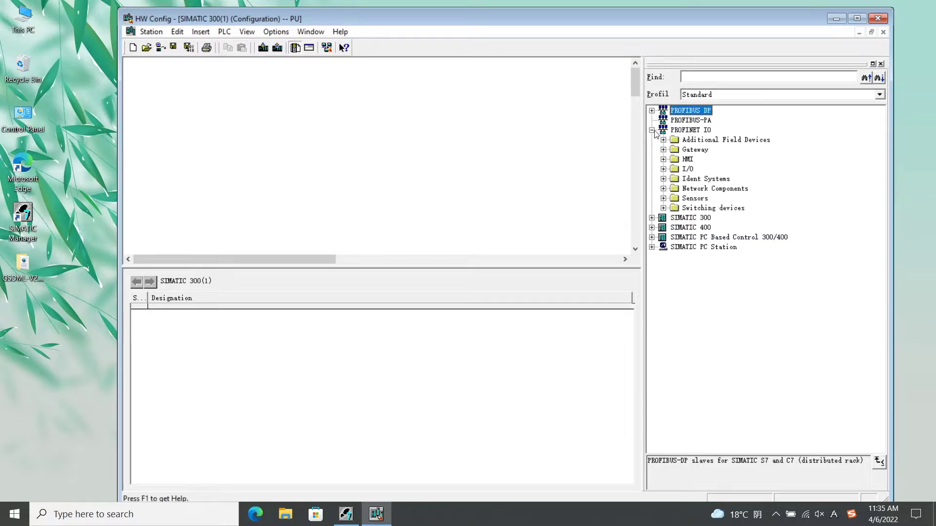
pyautogui.click(664, 140)
pyautogui.click(674, 150)
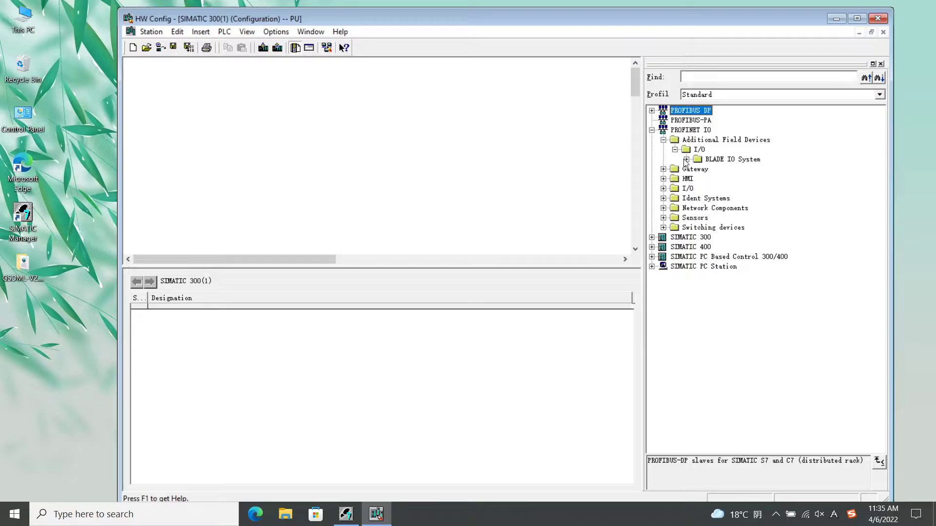
pyautogui.click(699, 169)
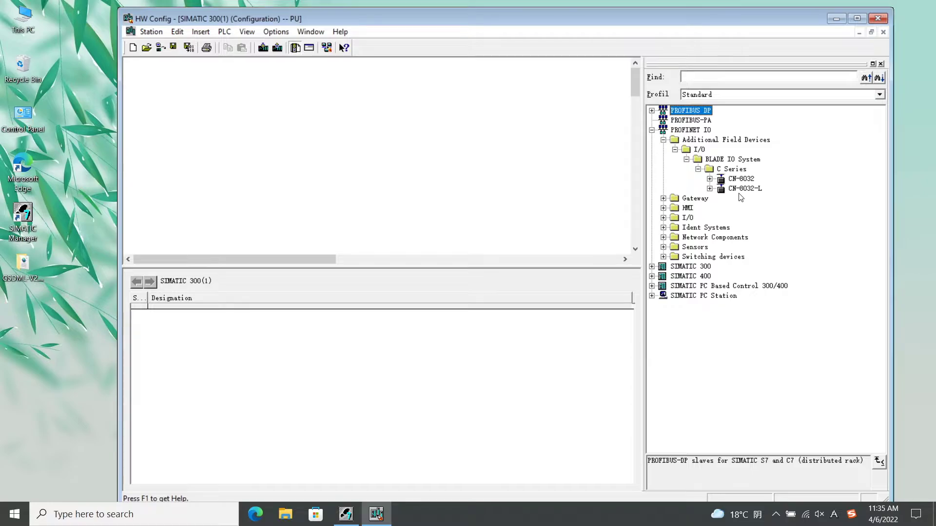
pyautogui.click(663, 140)
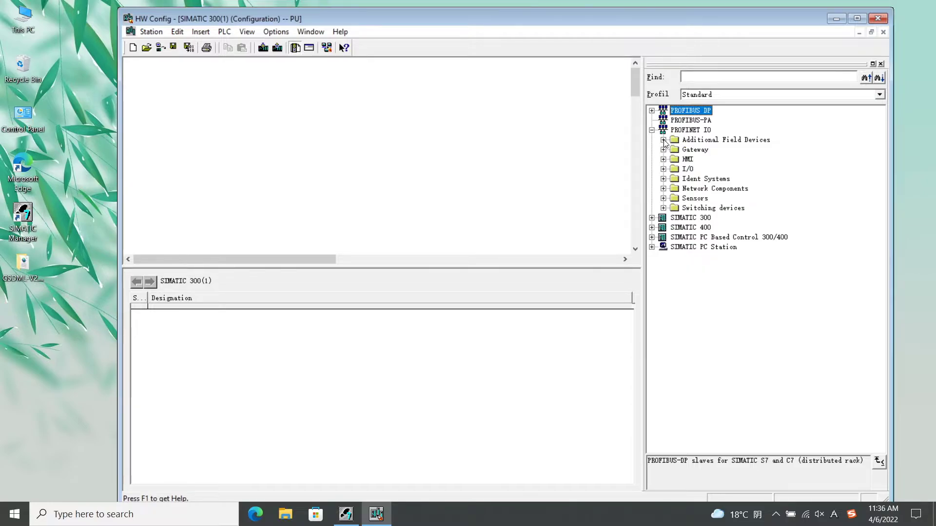
pyautogui.click(652, 218)
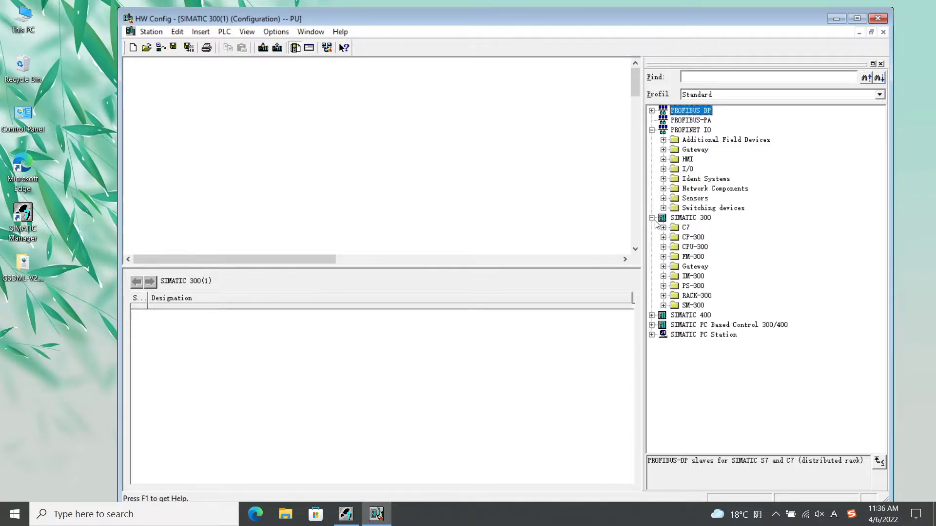
# Drag the RACK-300 Rail from the catalog into the station window.
pyautogui.click(663, 296)
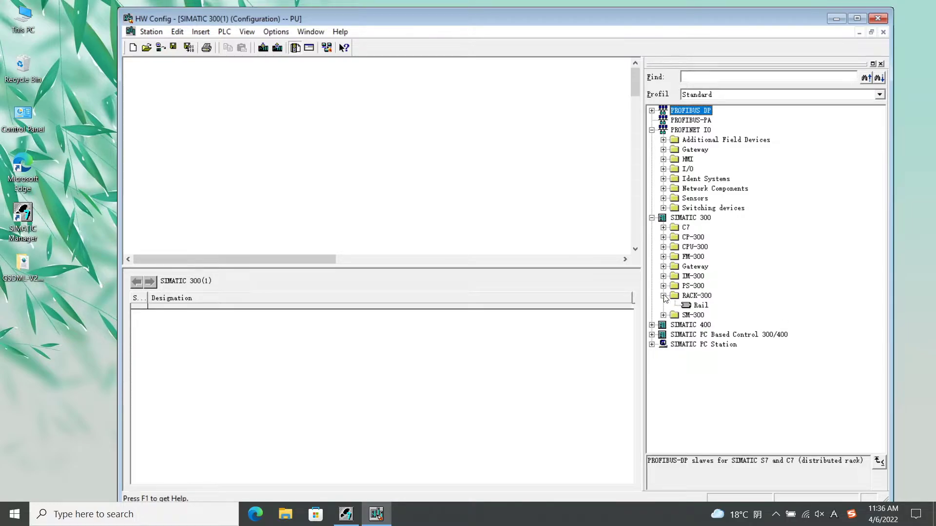
pyautogui.click(700, 305)
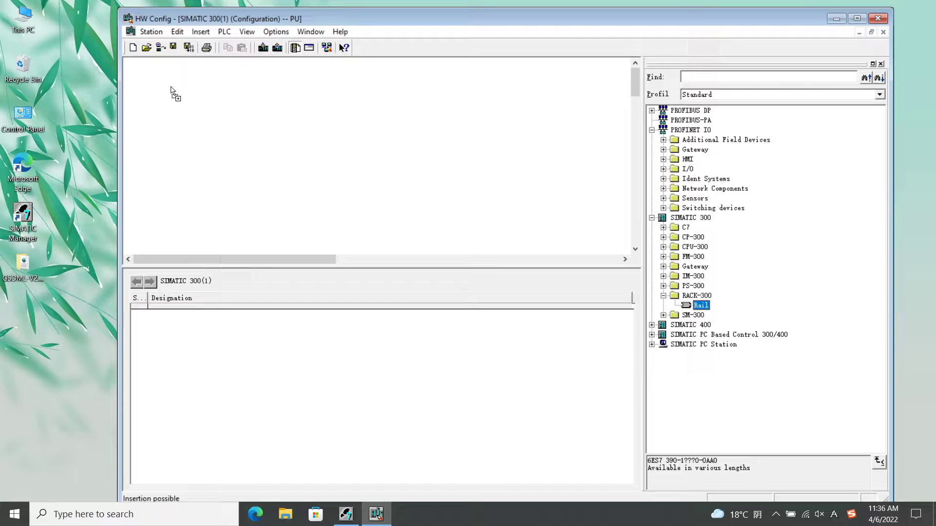
pyautogui.moveTo(699, 305); pyautogui.dragTo(165, 93)
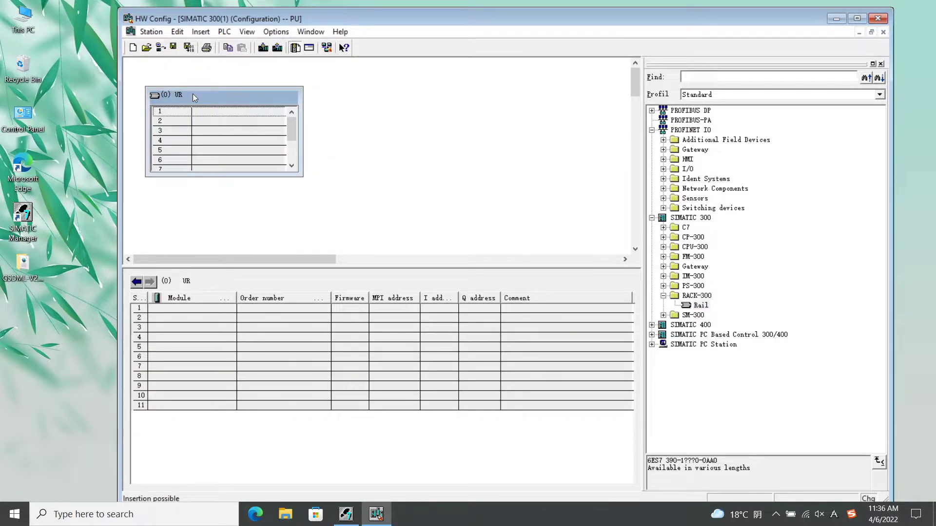
pyautogui.click(663, 248)
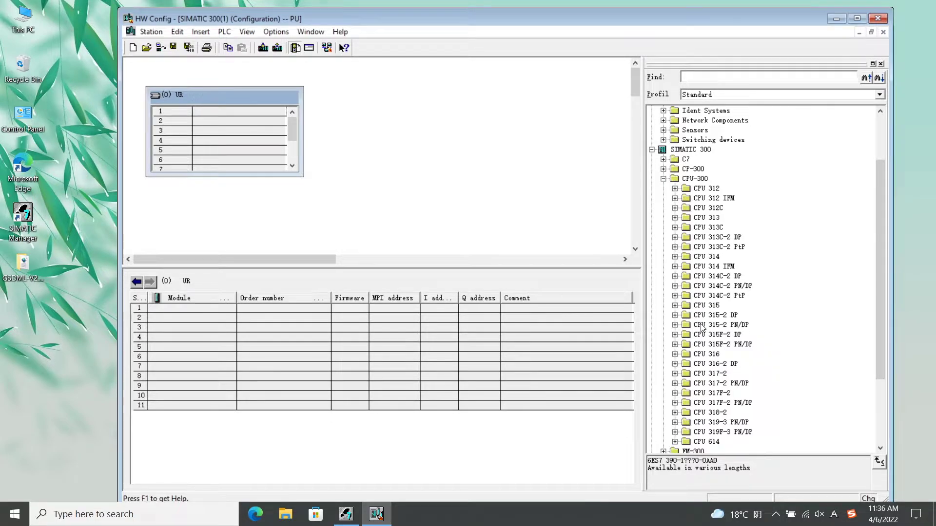
# Put CPU 315-2 PN/DP 6ES7 315-2EH14-0AB0 V3.2 in slot 2 on a new Ethernet(1) subnet.
pyautogui.click(674, 326)
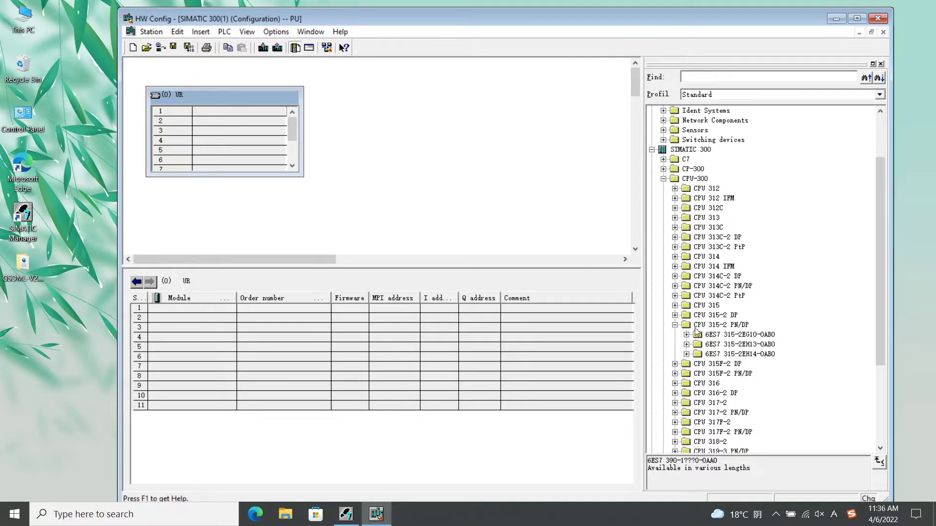
pyautogui.click(686, 354)
pyautogui.moveTo(724, 374)
pyautogui.mouseDown()
pyautogui.moveTo(435, 260)
pyautogui.moveTo(249, 123)
pyautogui.mouseUp()
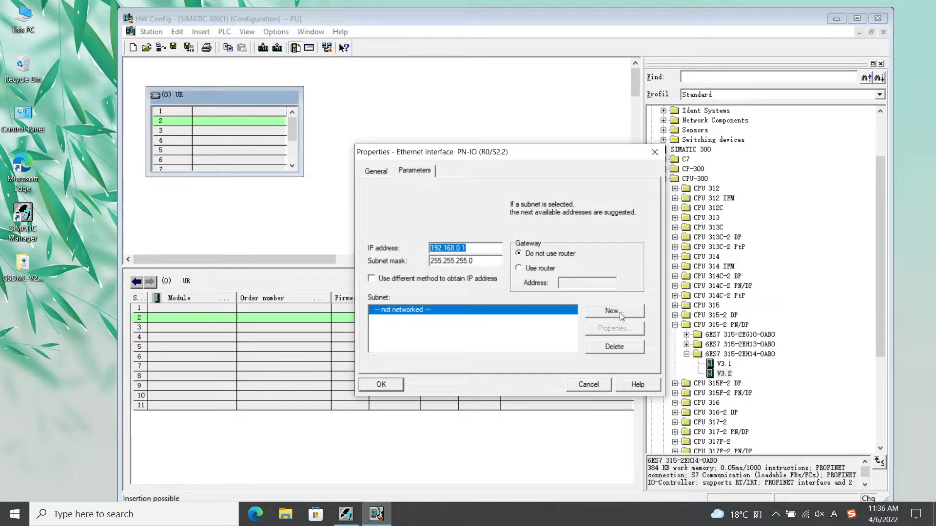
pyautogui.click(613, 312)
pyautogui.click(381, 389)
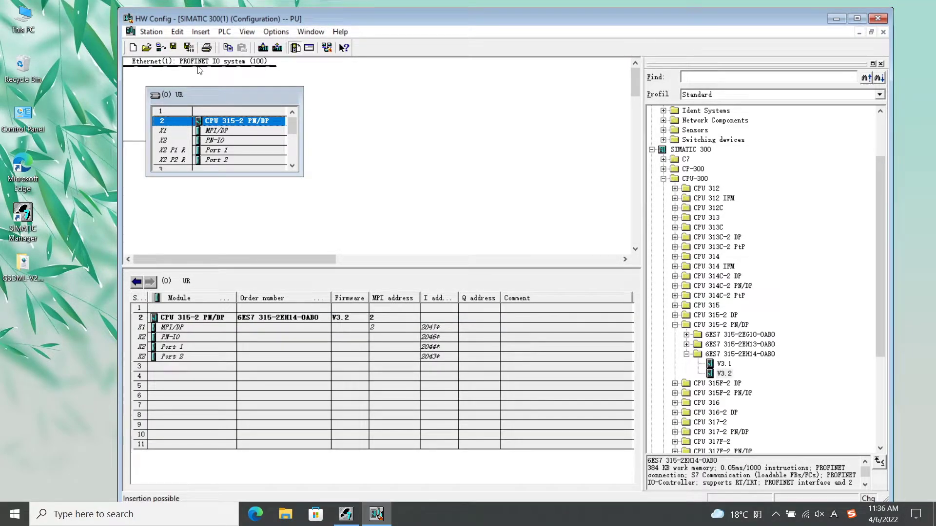
pyautogui.moveTo(211, 64); pyautogui.dragTo(448, 175)
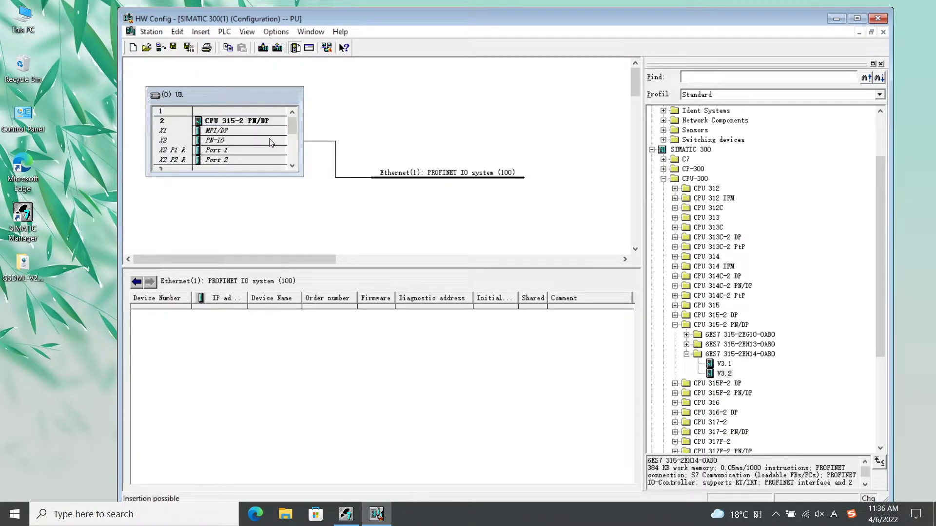
pyautogui.doubleClick(671, 179)
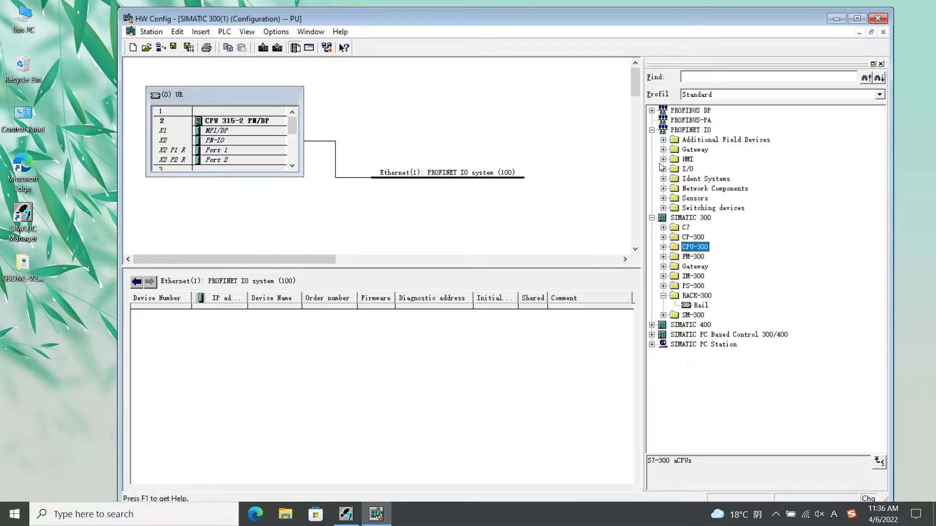
# Attach the CN-8032-L adapter to the PROFINET IO system line.
pyautogui.click(653, 218)
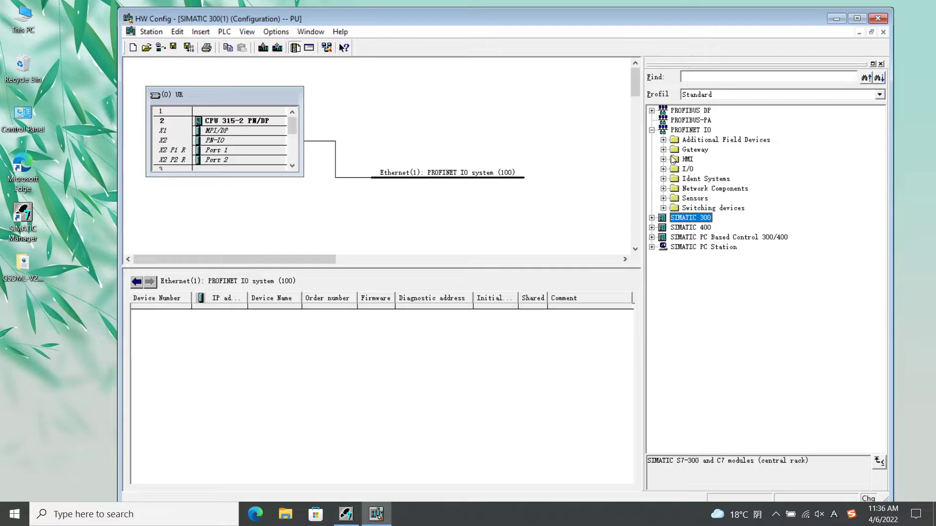
pyautogui.click(663, 139)
pyautogui.moveTo(740, 190)
pyautogui.mouseDown()
pyautogui.moveTo(539, 241)
pyautogui.moveTo(458, 186)
pyautogui.mouseUp()
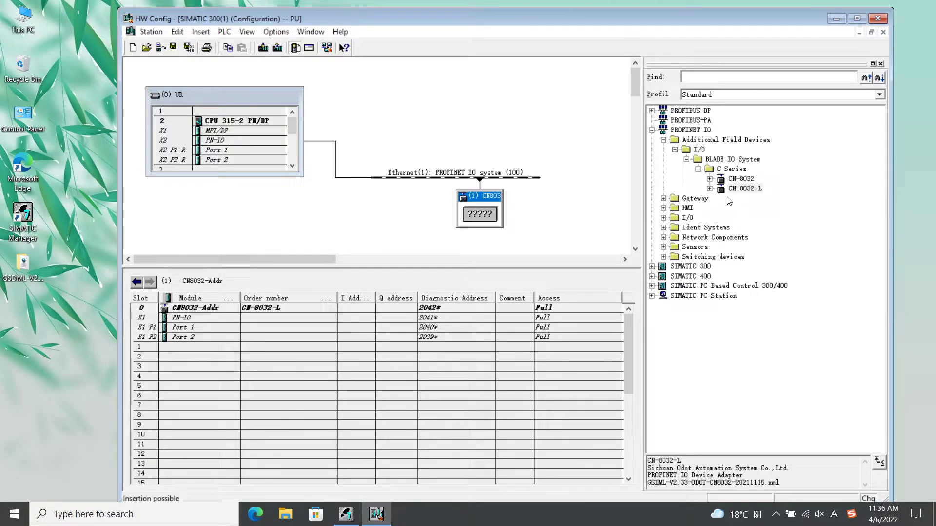
# Fill adapter slots 1–3 with the CT-222F, CT-3238 and CT-4234 modules.
pyautogui.click(709, 189)
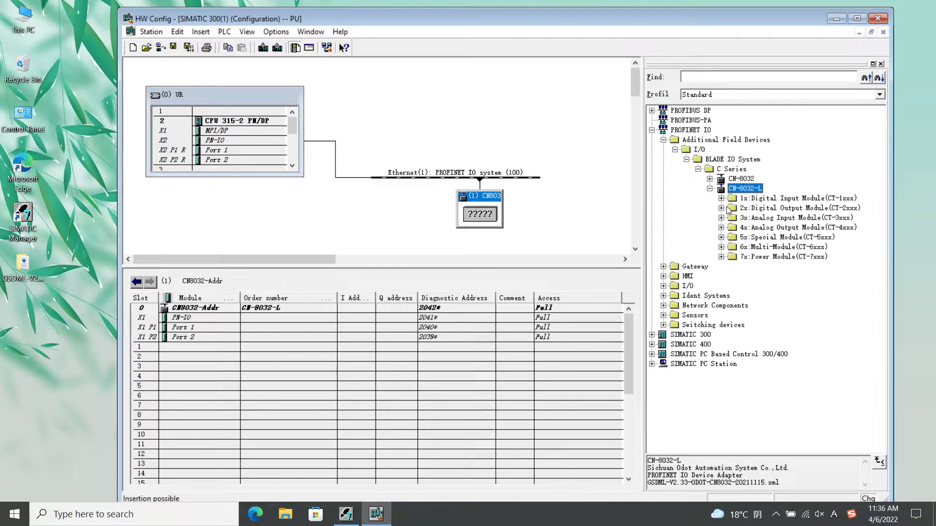
pyautogui.click(721, 208)
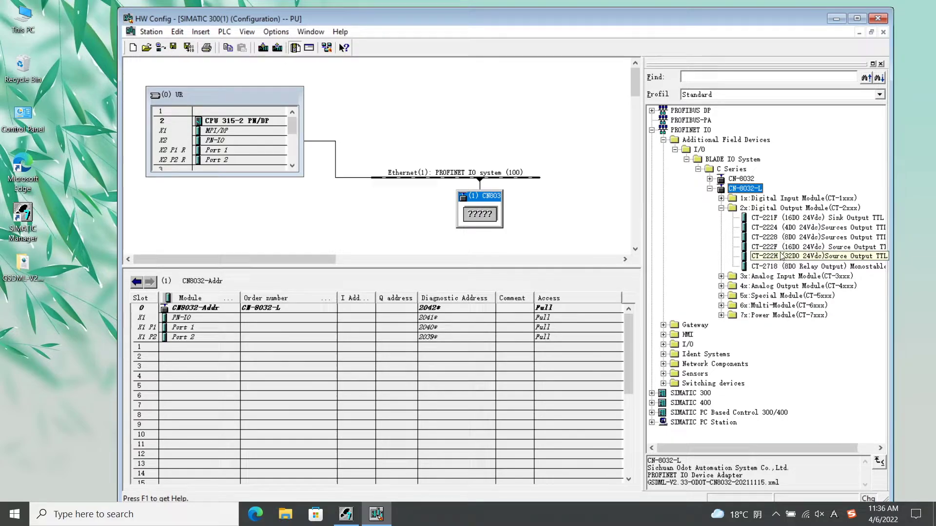
pyautogui.moveTo(777, 247)
pyautogui.mouseDown()
pyautogui.moveTo(203, 356)
pyautogui.moveTo(196, 345)
pyautogui.mouseUp()
pyautogui.click(721, 208)
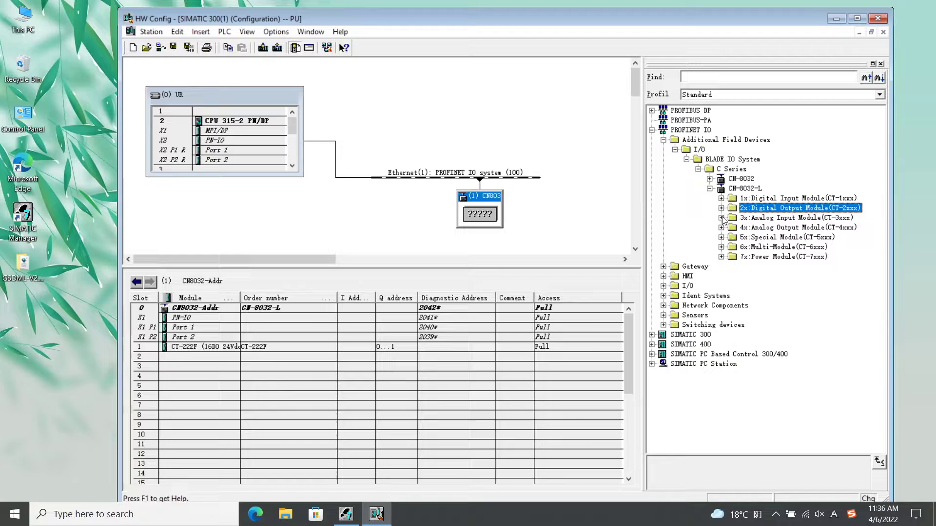
pyautogui.click(721, 217)
pyautogui.moveTo(778, 237); pyautogui.dragTo(217, 360)
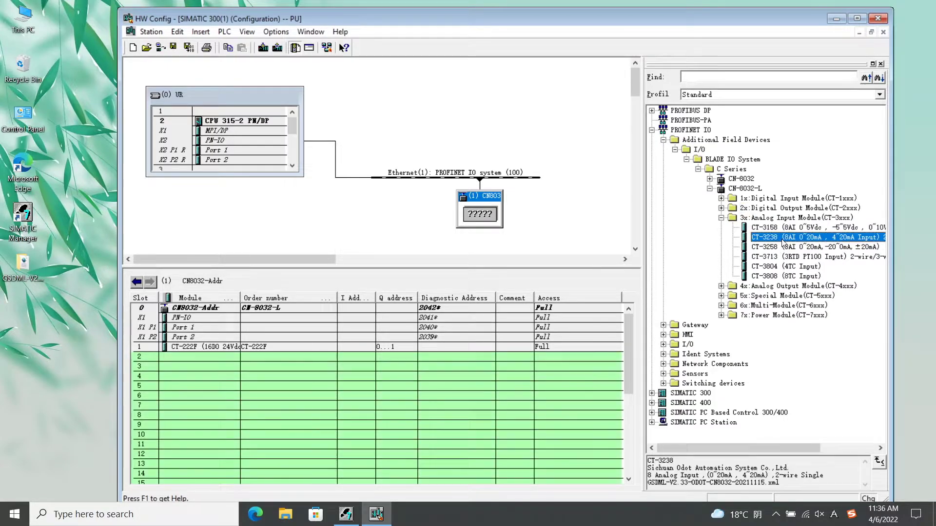
pyautogui.click(721, 218)
pyautogui.click(722, 228)
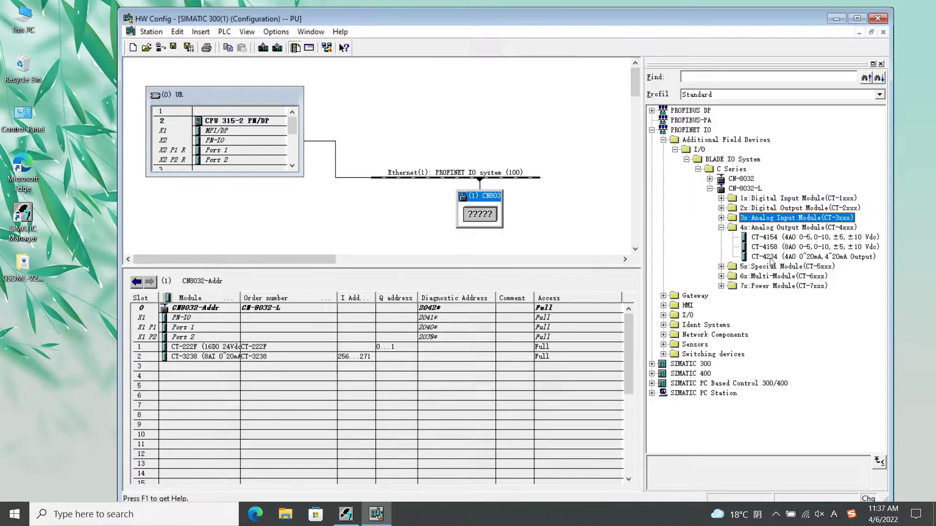
pyautogui.moveTo(778, 256)
pyautogui.mouseDown()
pyautogui.moveTo(216, 372)
pyautogui.moveTo(198, 367)
pyautogui.mouseUp()
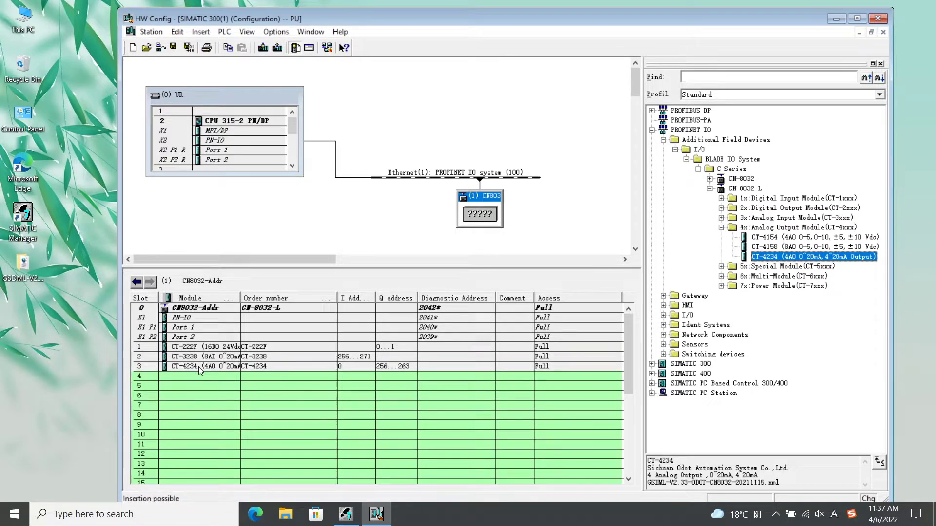
# Set the adapter's Device name to CN8032-1 in Object Properties, keeping IP 192.168.0.2.
pyautogui.rightClick(480, 212)
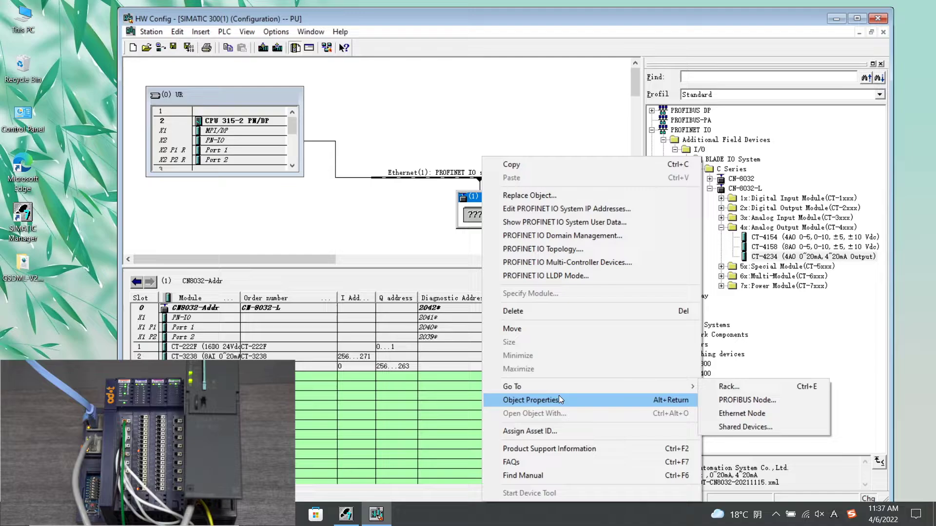
pyautogui.click(554, 402)
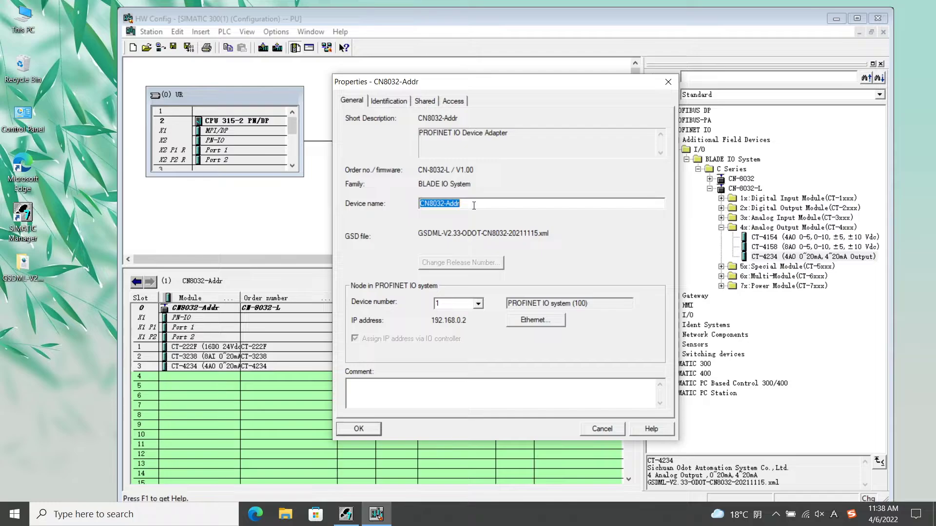
pyautogui.click(474, 205)
pyautogui.click(542, 322)
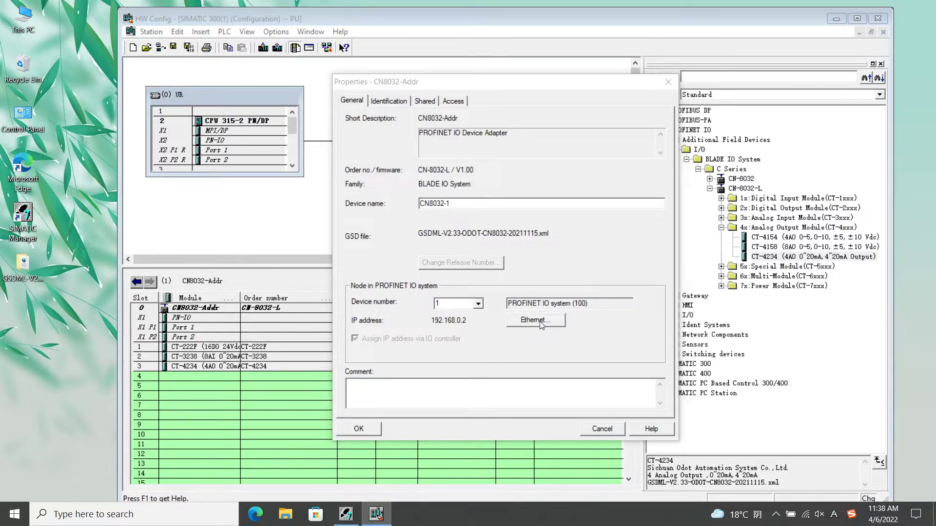
pyautogui.click(396, 385)
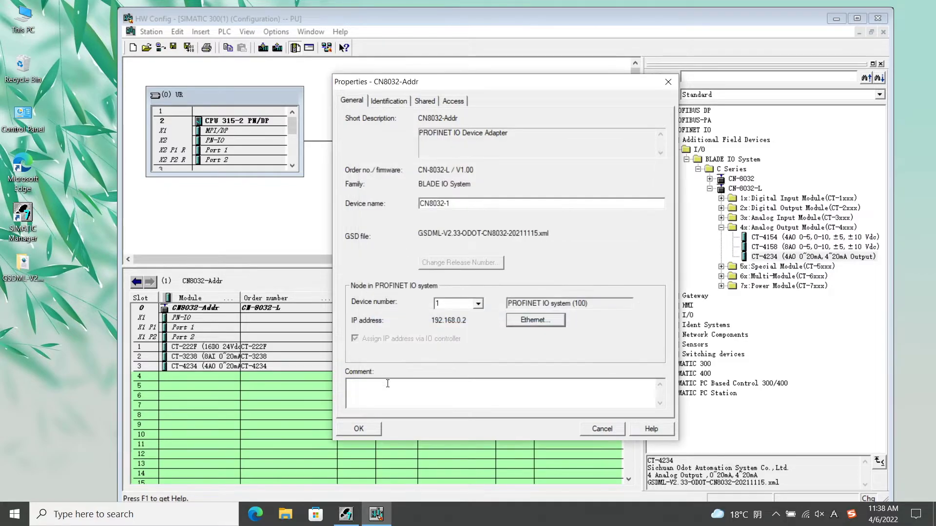
pyautogui.click(352, 427)
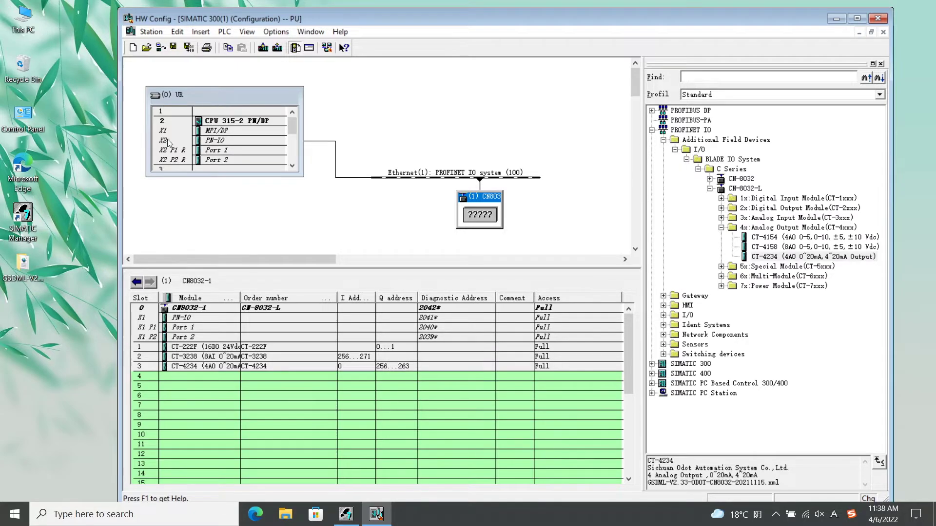
# Verify the X2 PN-IO interface is 192.168.0.1 on Ethernet(1), then save and compile.
pyautogui.click(238, 141)
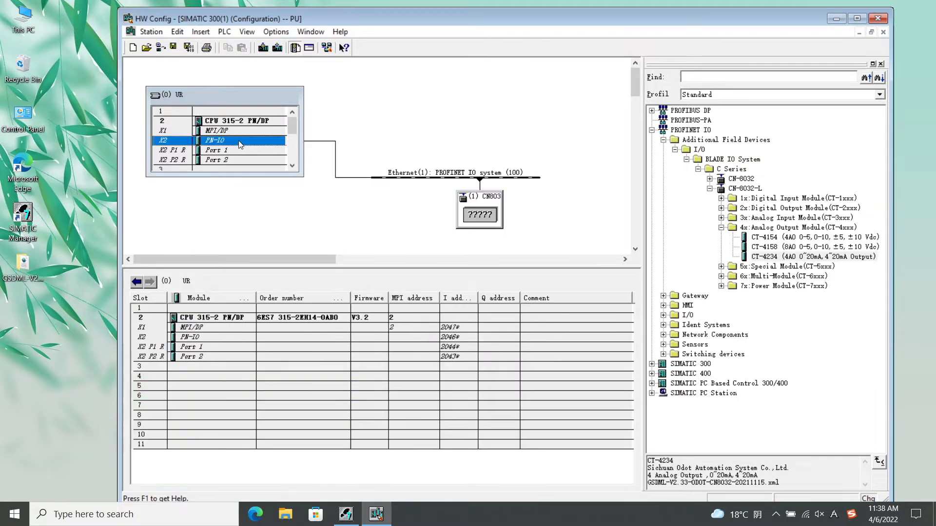
pyautogui.rightClick(239, 141)
pyautogui.click(300, 387)
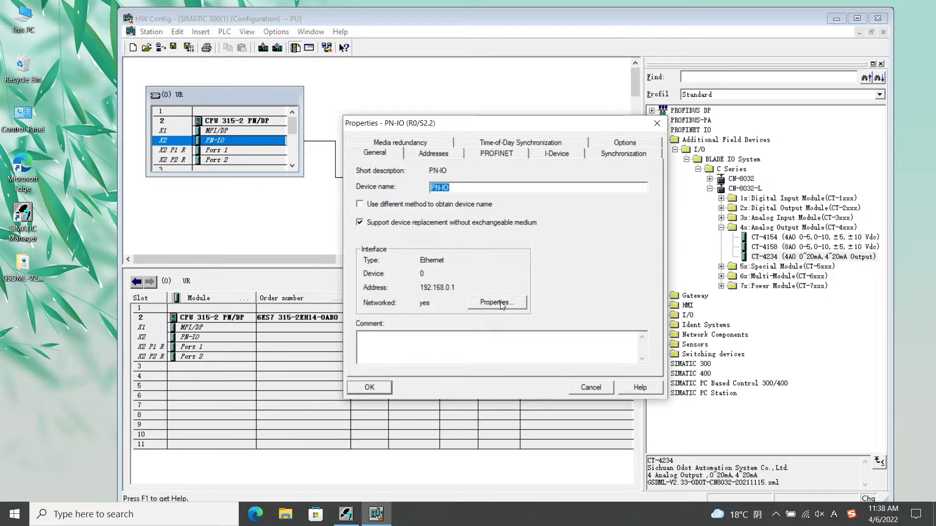
pyautogui.click(499, 302)
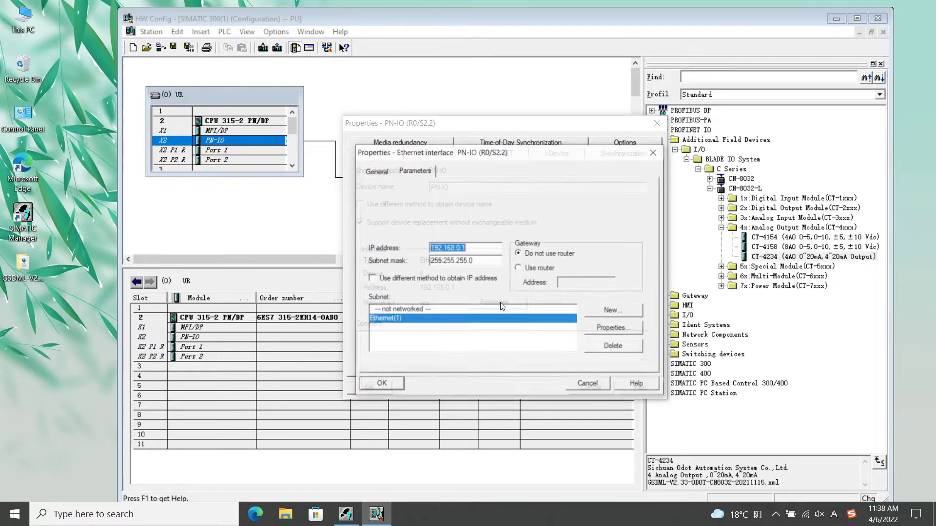
pyautogui.click(391, 385)
pyautogui.click(373, 391)
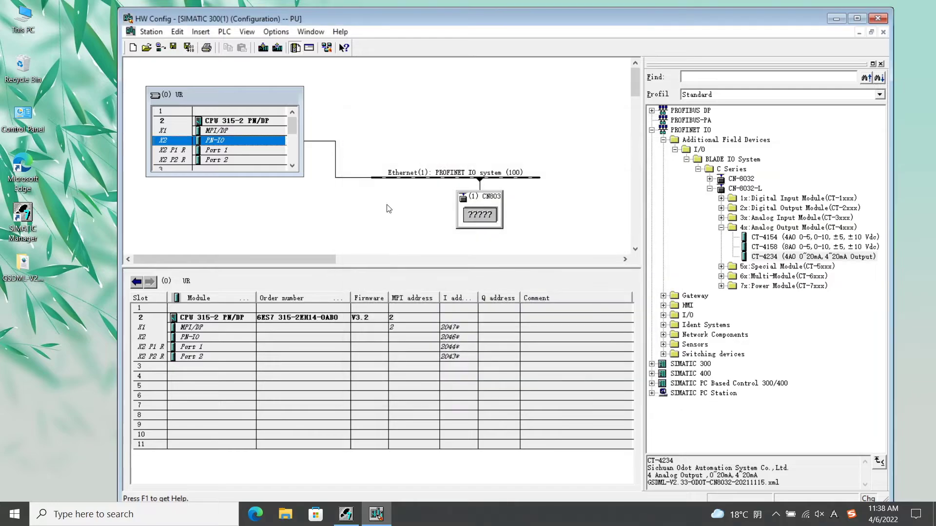
pyautogui.click(187, 48)
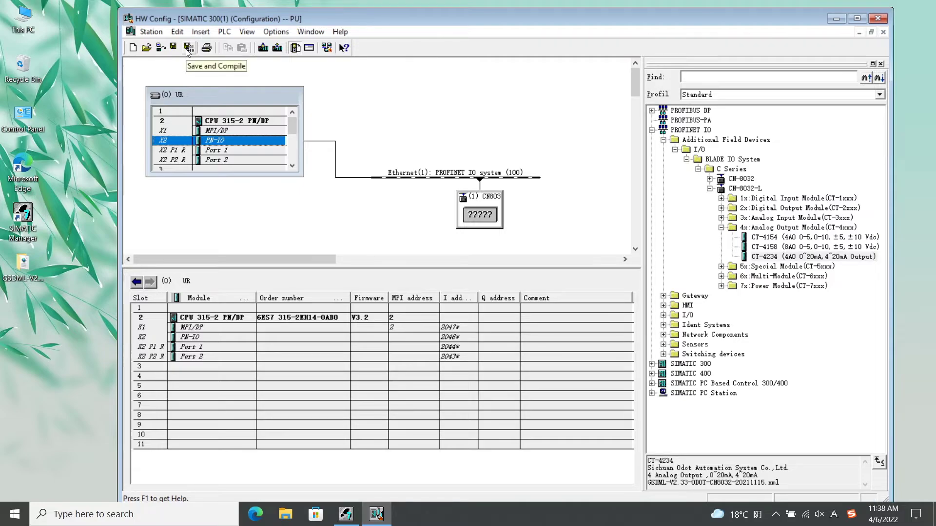
pyautogui.click(224, 32)
pyautogui.moveTo(248, 231)
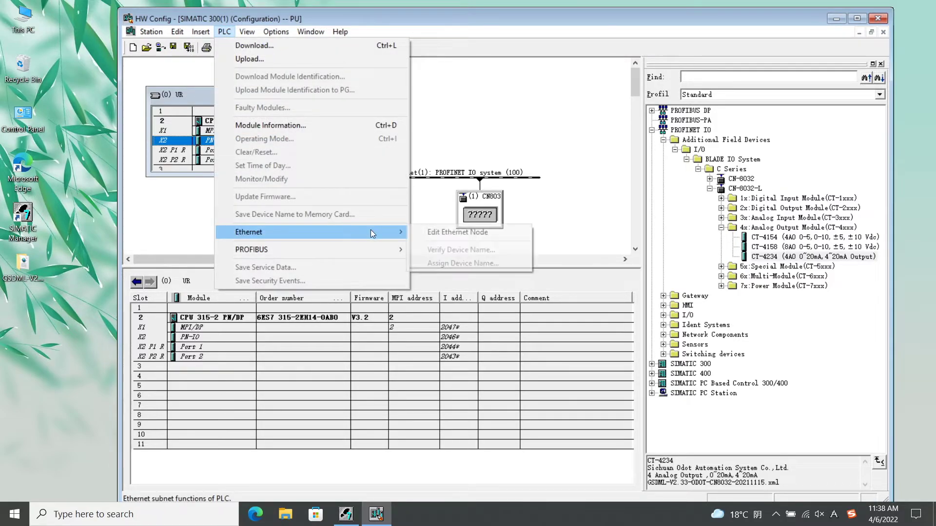
pyautogui.click(476, 234)
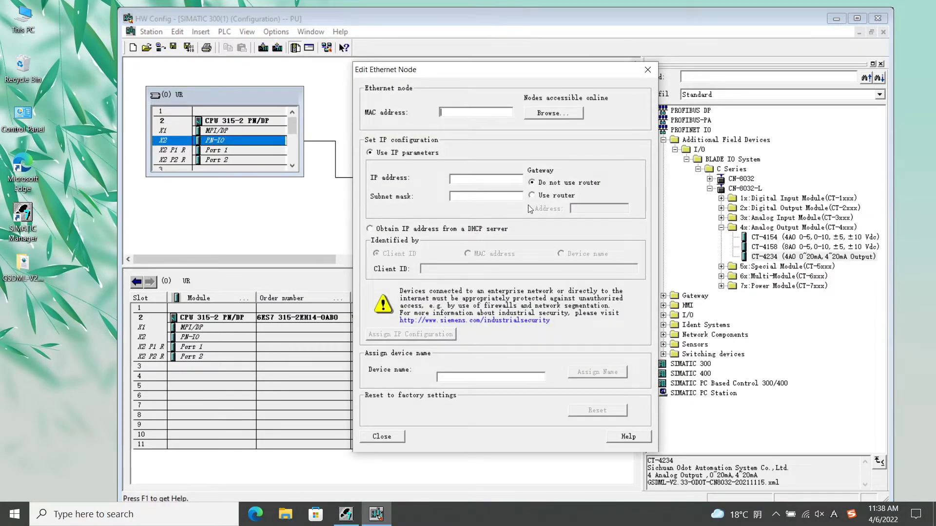
pyautogui.click(559, 113)
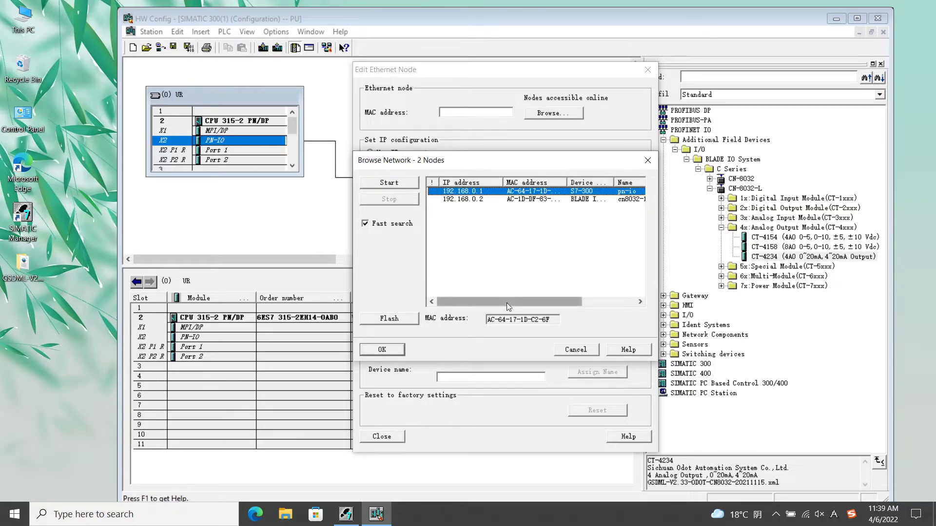
pyautogui.moveTo(507, 302)
pyautogui.mouseDown()
pyautogui.moveTo(554, 308)
pyautogui.moveTo(509, 306)
pyautogui.mouseUp()
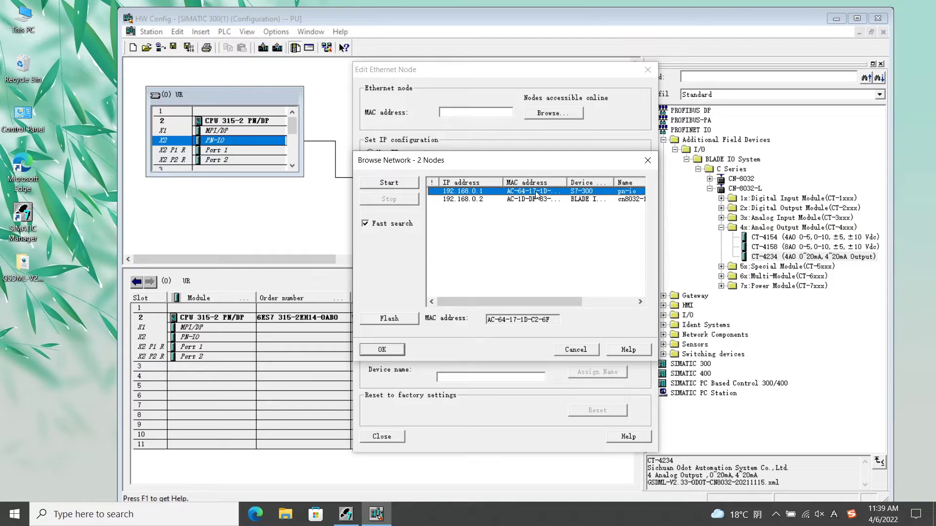
pyautogui.click(388, 351)
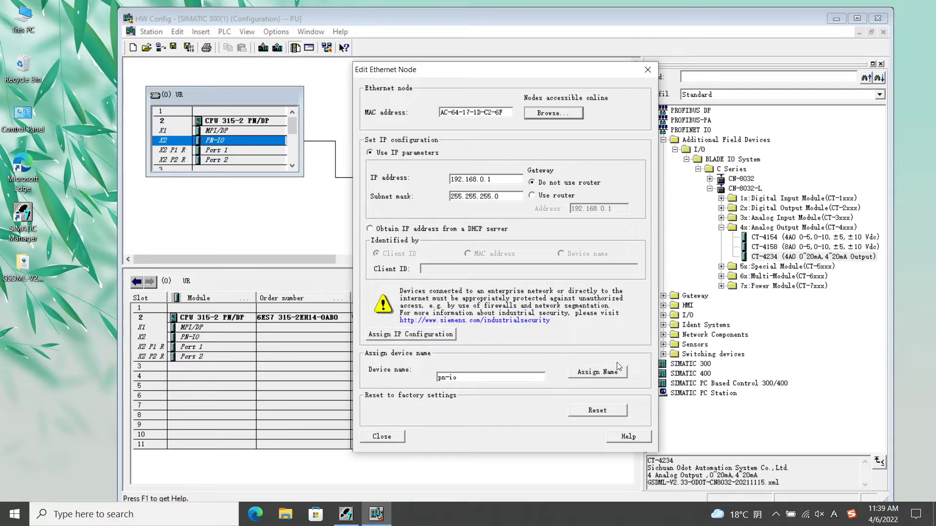
pyautogui.click(393, 436)
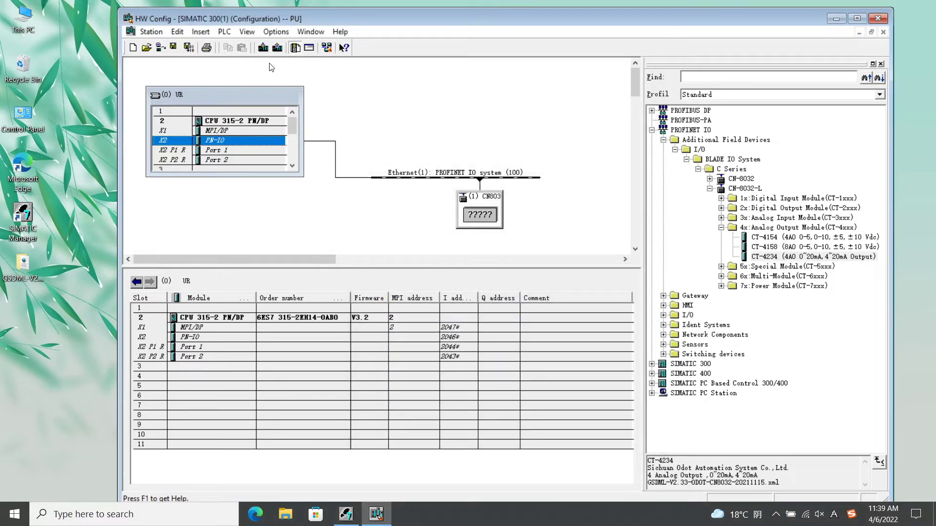
# Download the station to the CPU at node 192.168.0.1, stopping and then restarting it.
pyautogui.click(265, 49)
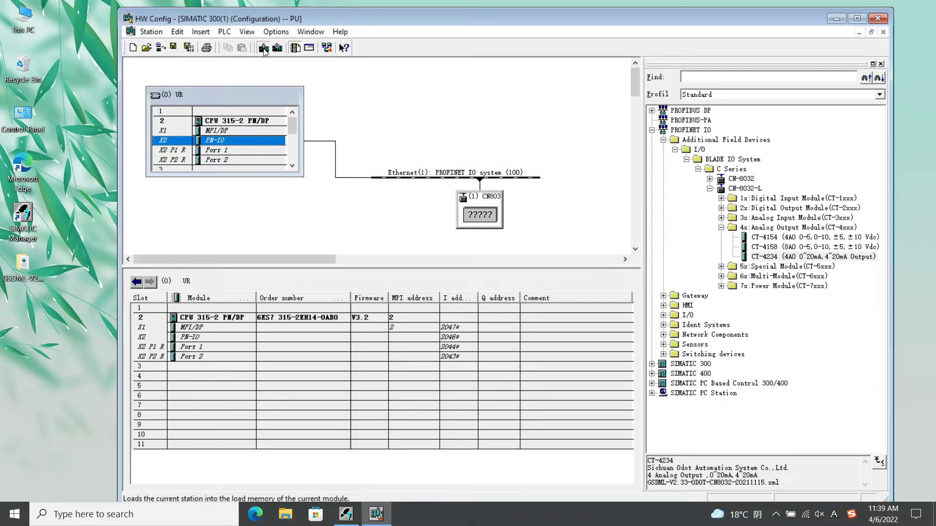
pyautogui.click(393, 321)
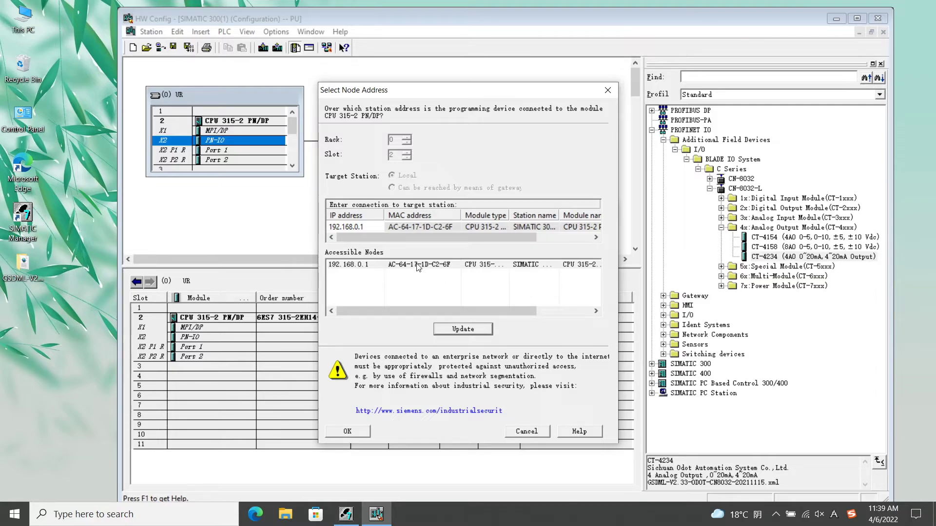
pyautogui.click(417, 265)
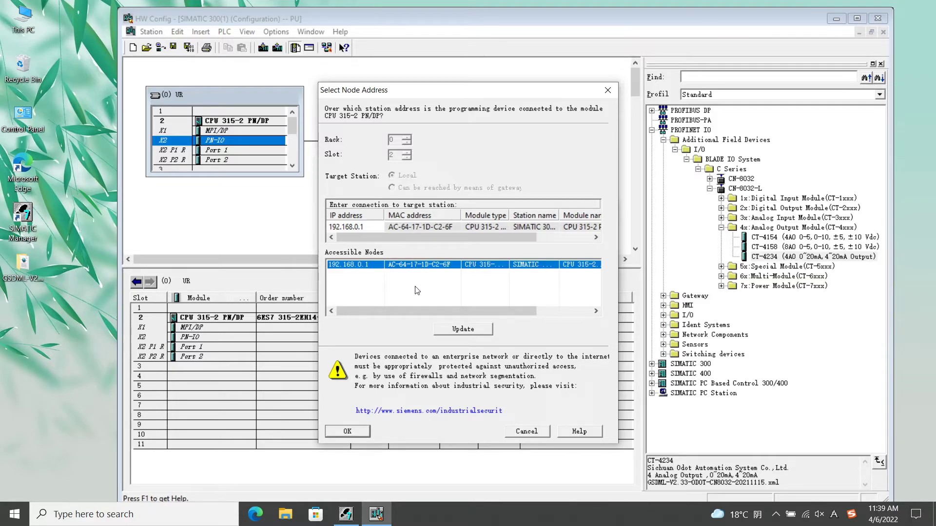
pyautogui.click(359, 429)
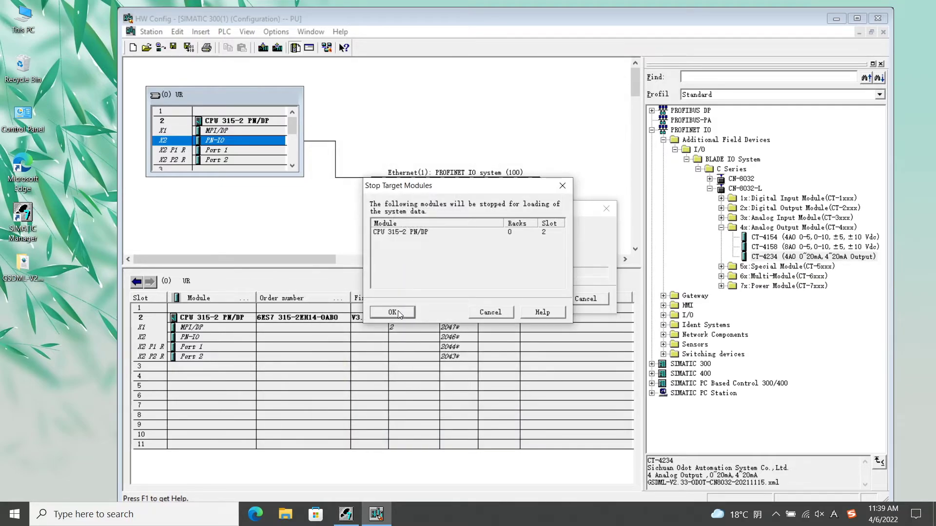
pyautogui.click(399, 313)
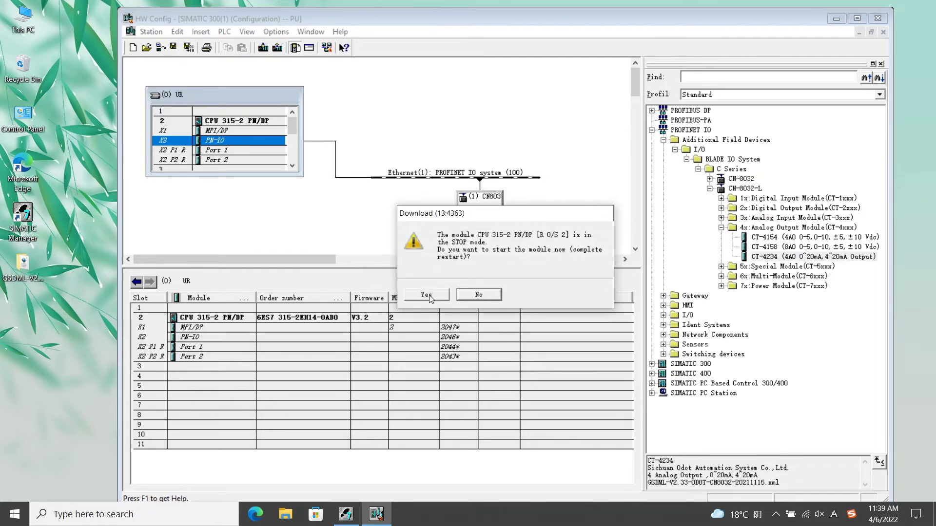
pyautogui.click(426, 295)
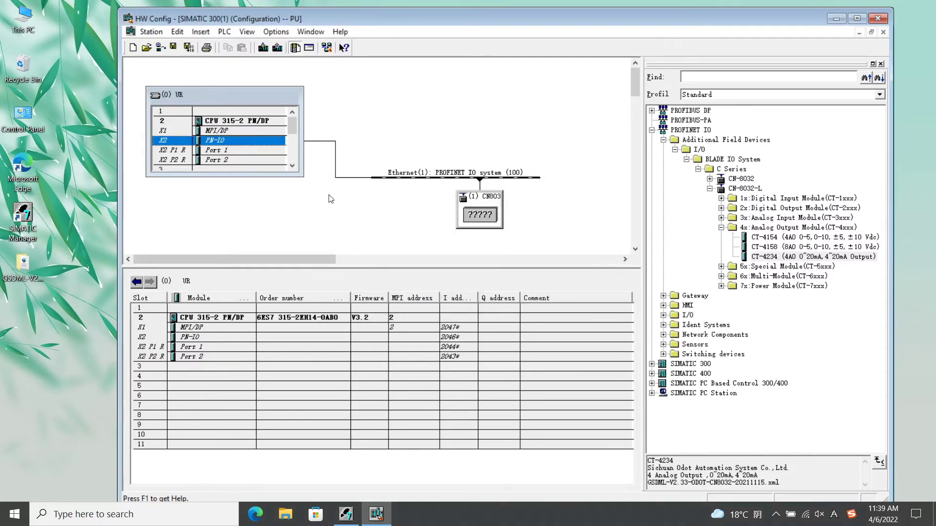
pyautogui.click(476, 225)
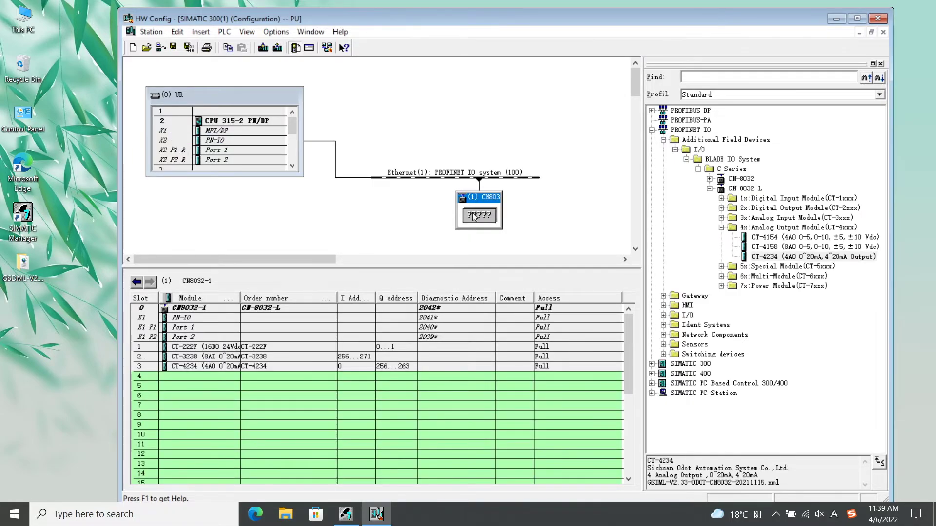
# Open Monitor/Modify for the slot 1 CT-222F output module and enable Monitor.
pyautogui.click(194, 351)
pyautogui.rightClick(194, 352)
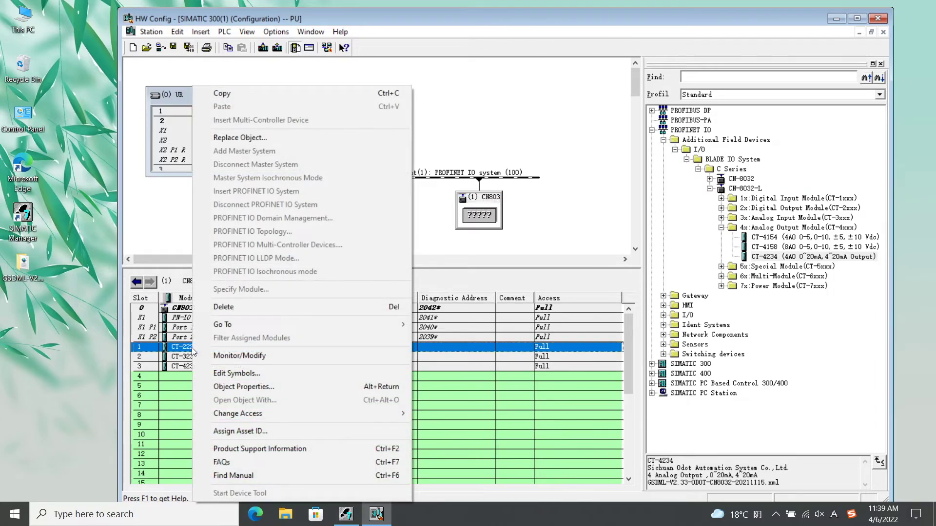
pyautogui.click(266, 356)
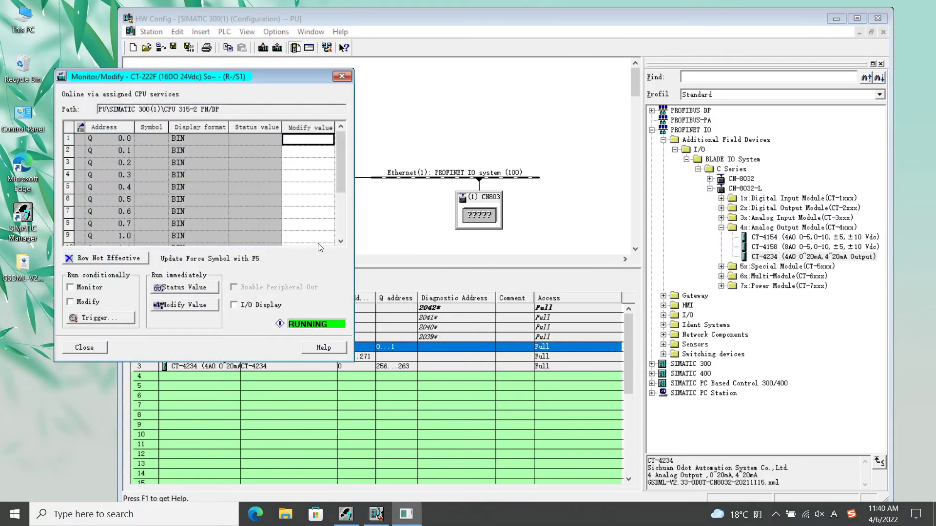
pyautogui.moveTo(251, 81); pyautogui.dragTo(330, 78)
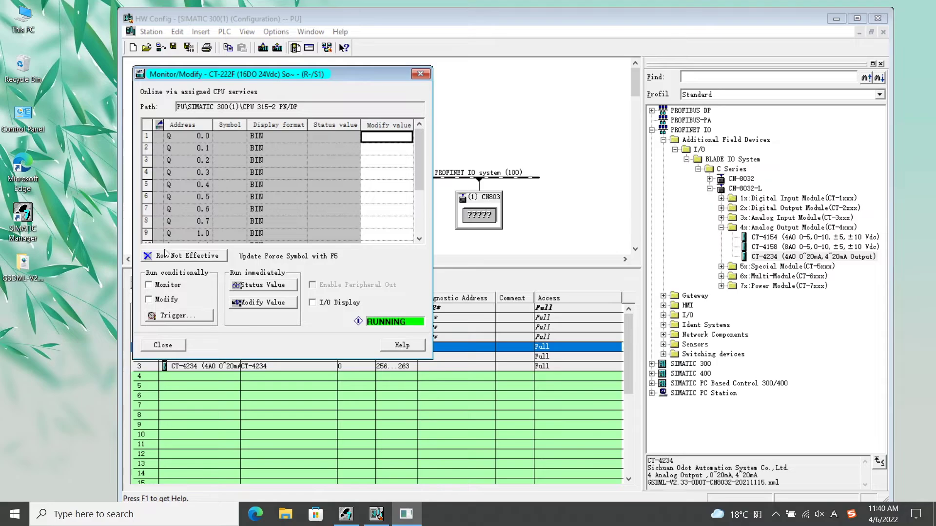
pyautogui.click(150, 287)
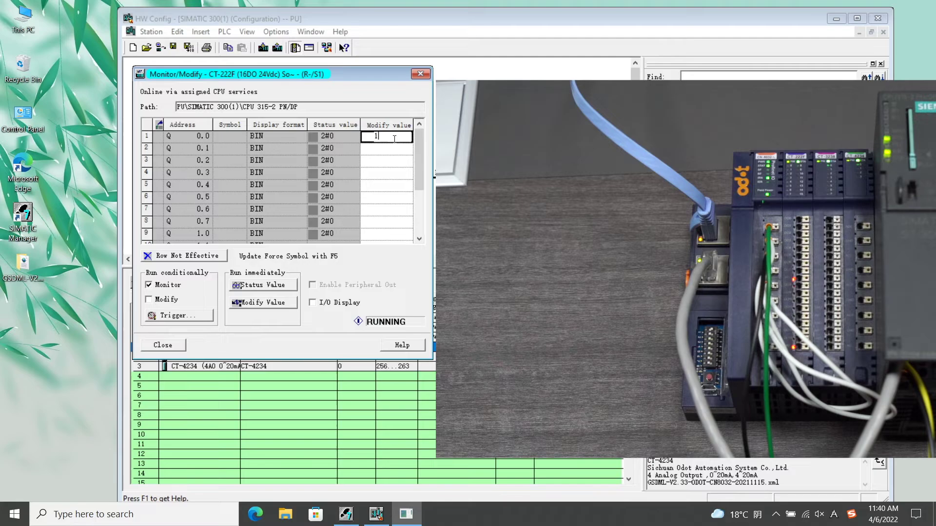
pyautogui.write('1')
# Switch outputs Q0.0 through Q0.4 on by modifying their values to 1.
pyautogui.click(388, 150)
pyautogui.write('1')
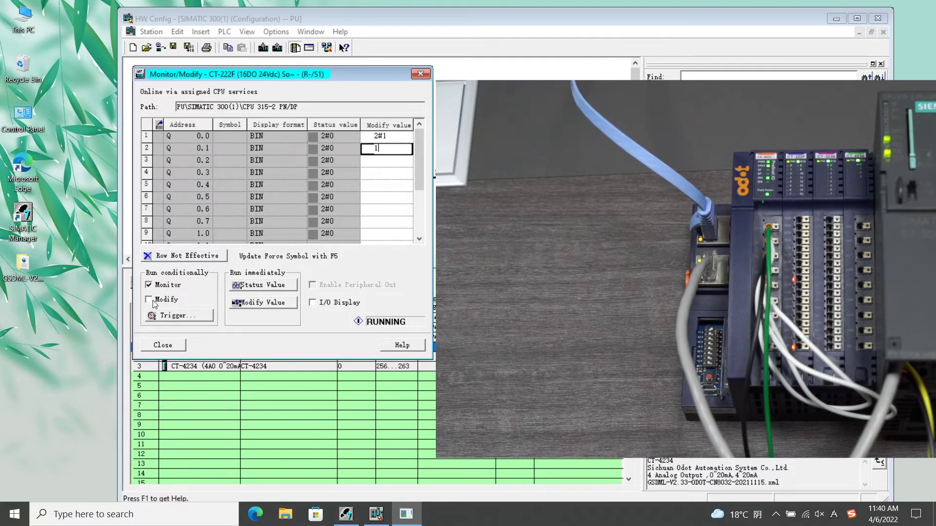
pyautogui.press('Return')
pyautogui.click(387, 163)
pyautogui.write('1')
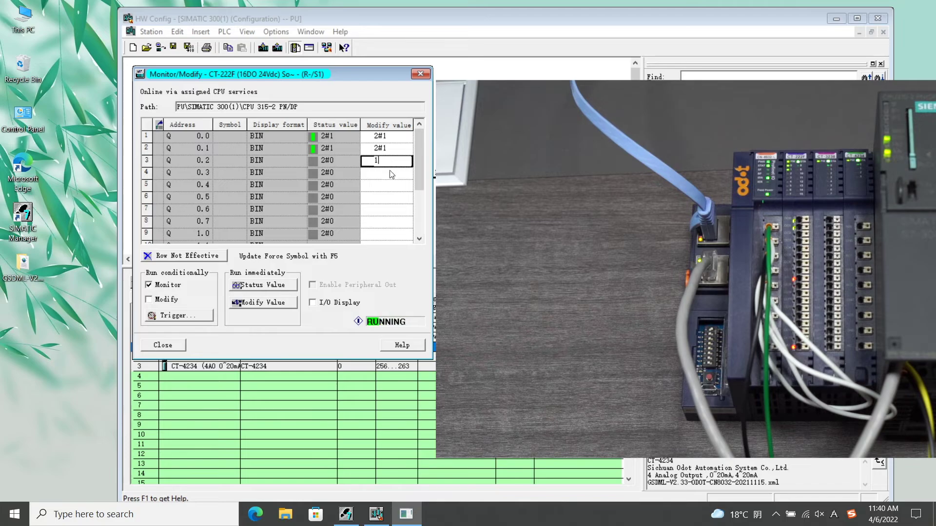
pyautogui.click(389, 174)
pyautogui.write('1')
pyautogui.press('Return')
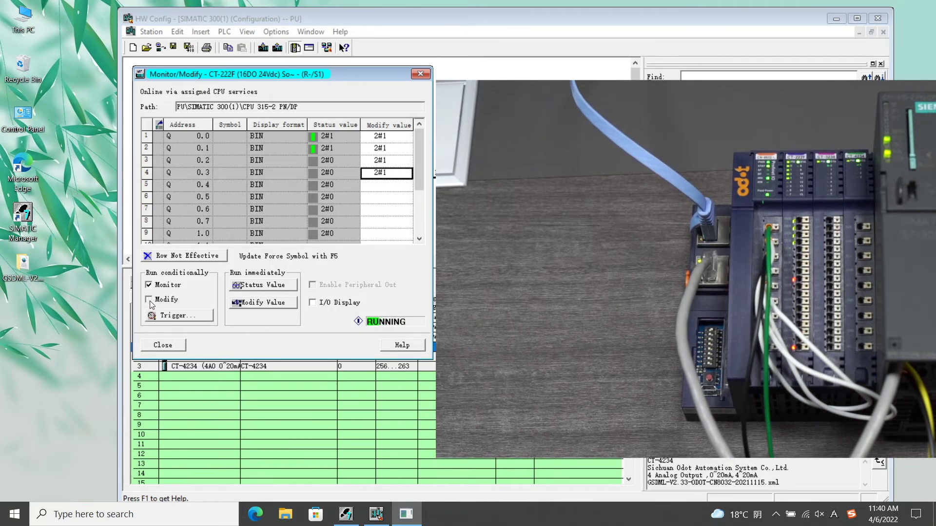
pyautogui.click(150, 300)
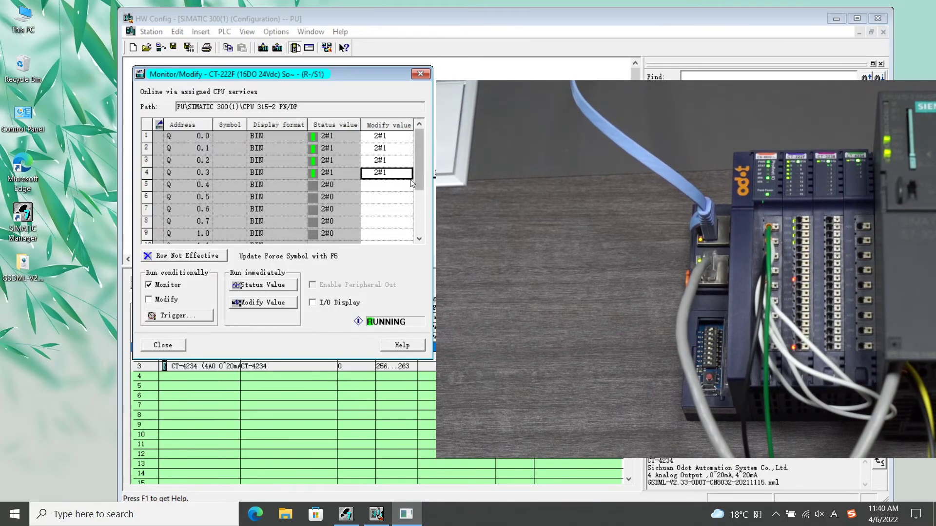
pyautogui.click(392, 189)
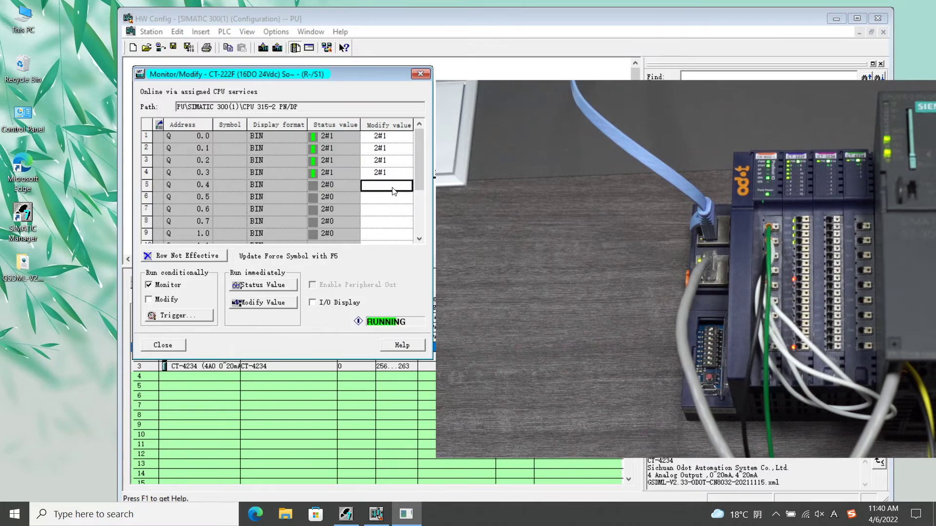
pyautogui.write('1')
pyautogui.click(149, 301)
pyautogui.write('0')
# Set Q0.0–Q0.4 modify values back to 0, switching the outputs off.
pyautogui.click(392, 173)
pyautogui.write('0')
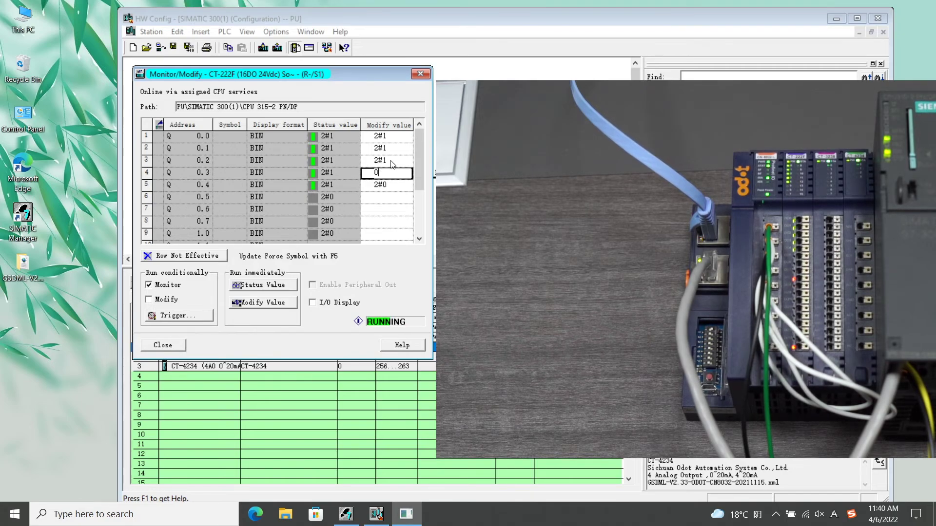
pyautogui.click(386, 160)
pyautogui.write('00')
pyautogui.click(386, 136)
pyautogui.write('0')
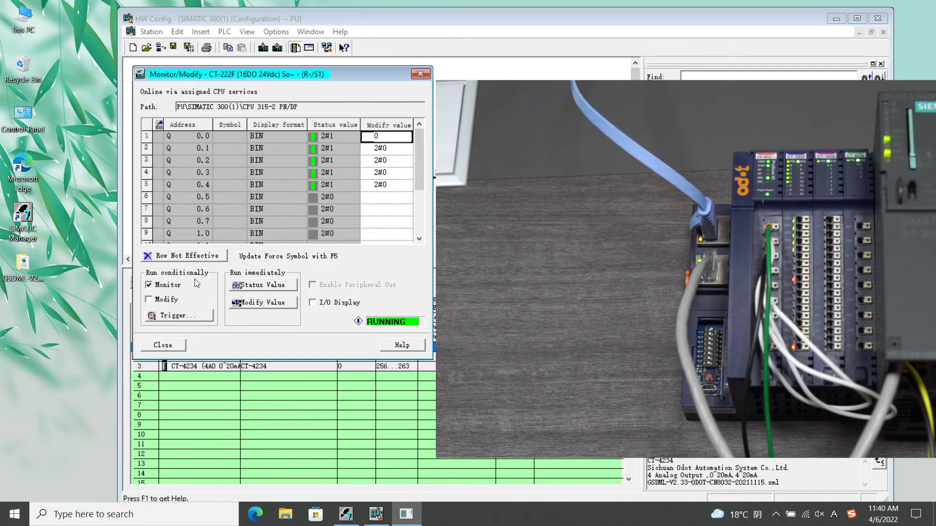
pyautogui.click(150, 302)
# Stop monitoring, close the dialog, and select the CT-3238 and CT-4234 modules.
pyautogui.click(149, 286)
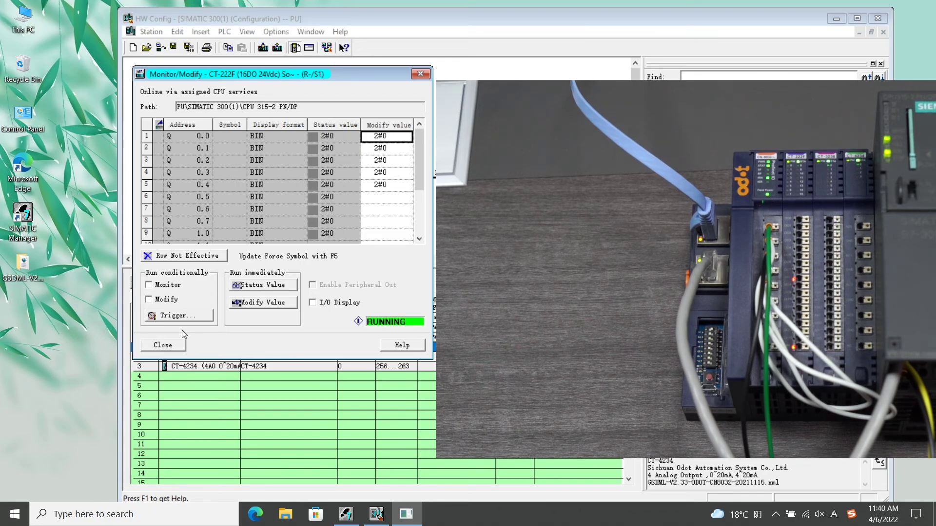
pyautogui.click(165, 349)
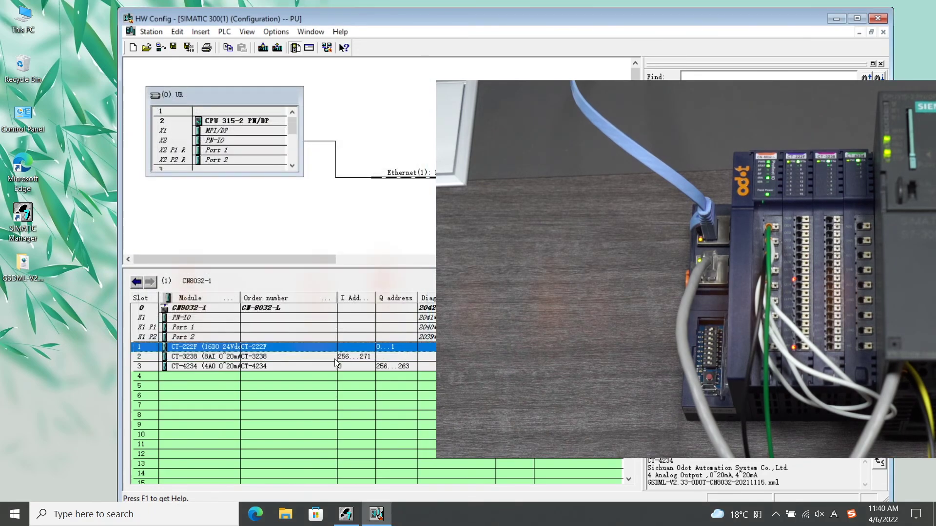
pyautogui.click(334, 359)
pyautogui.click(305, 366)
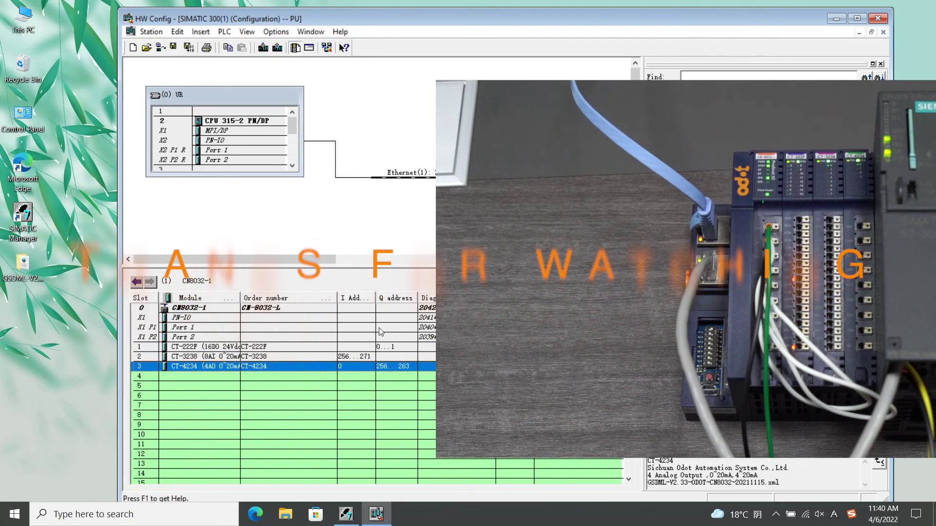